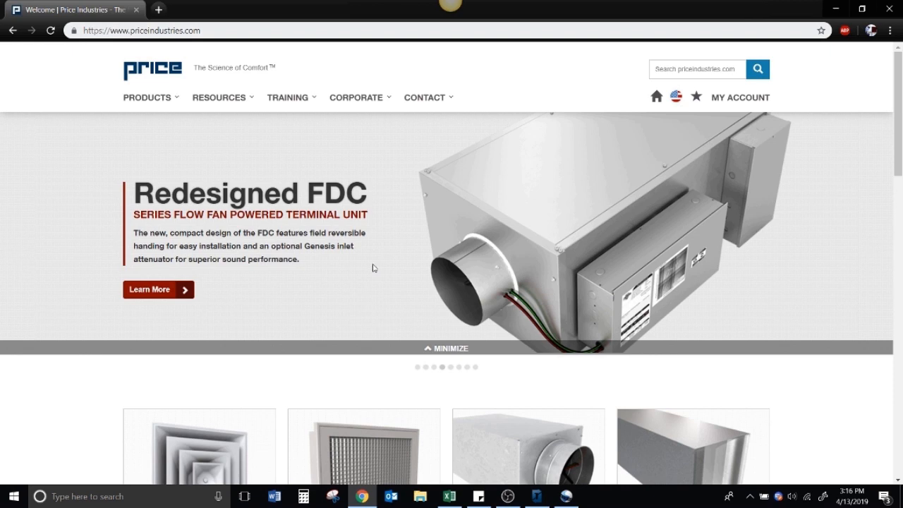
Download the Active Beam Selection Program from the software resources of the Beams product section on the Price Industries website
left_click(194, 29)
left_click(167, 100)
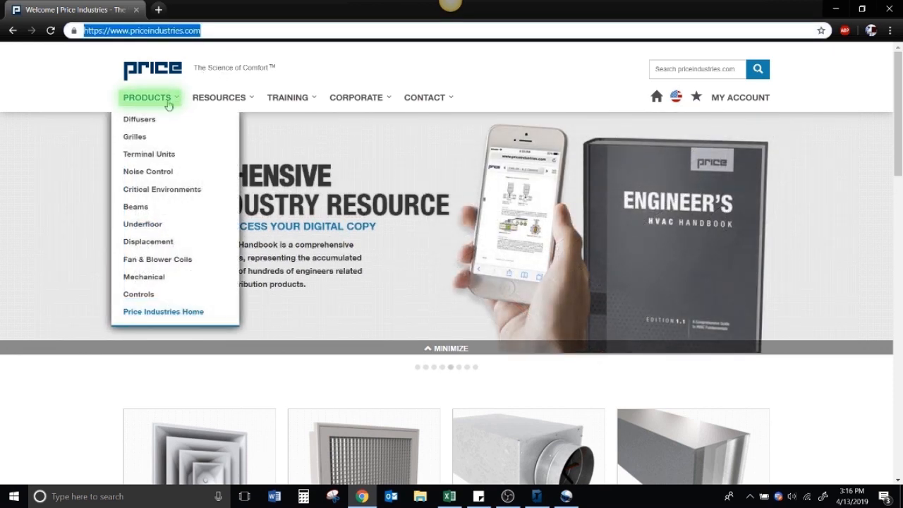
left_click(137, 208)
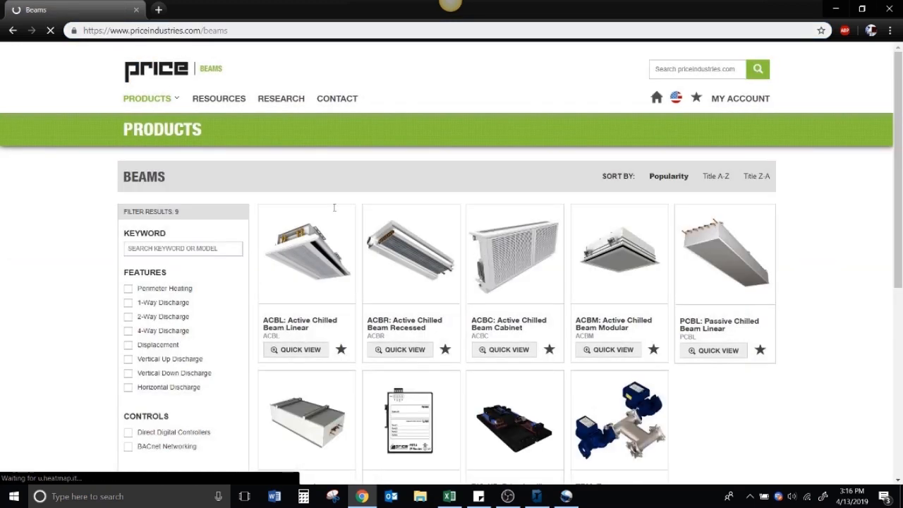
left_click(237, 100)
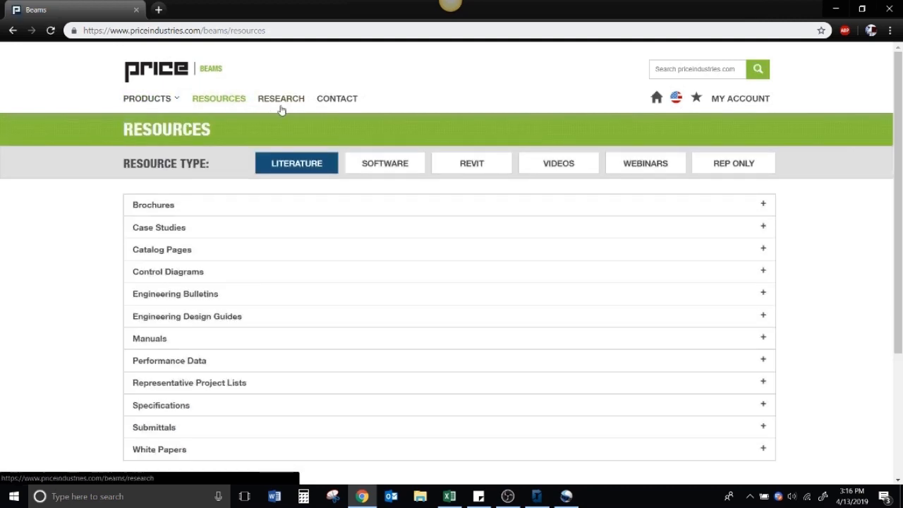
left_click(366, 175)
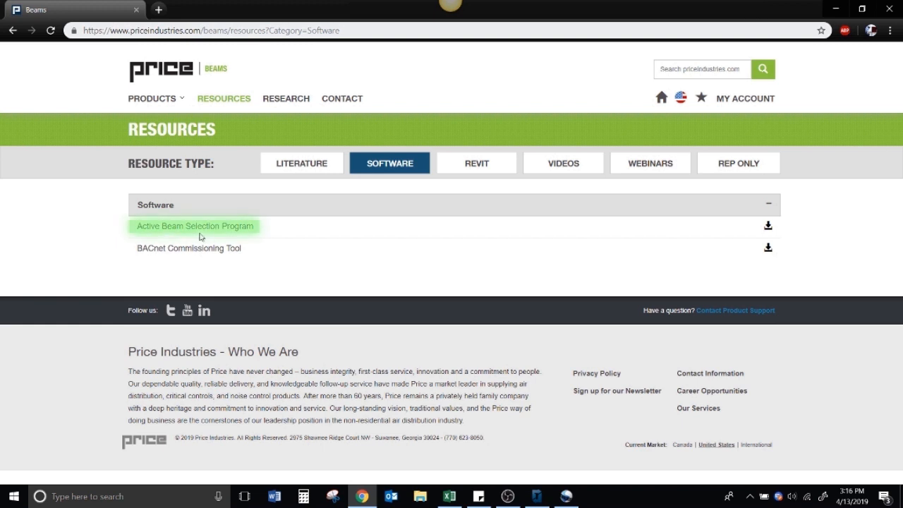
left_click(767, 226)
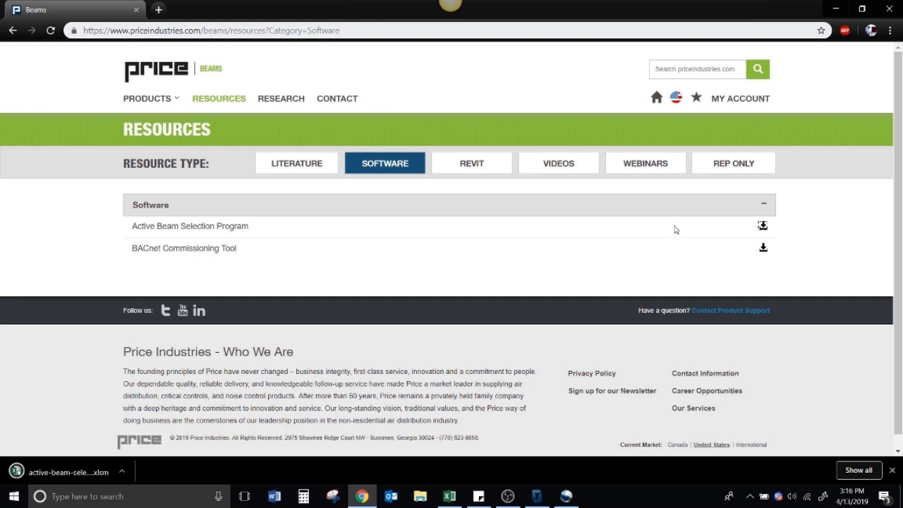
Open the downloaded active-beam-selection-program workbook in Excel, enable its macros and check for a program update
left_click(71, 471)
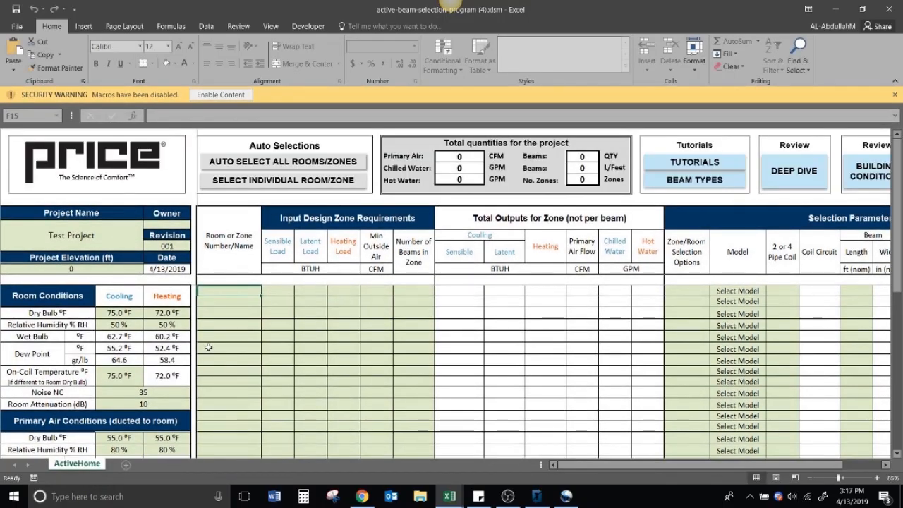
left_click(219, 96)
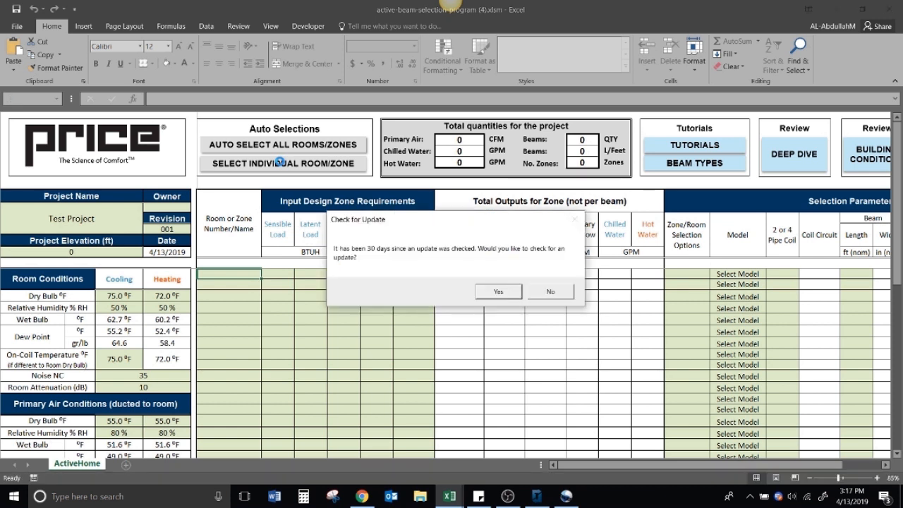
left_click(498, 291)
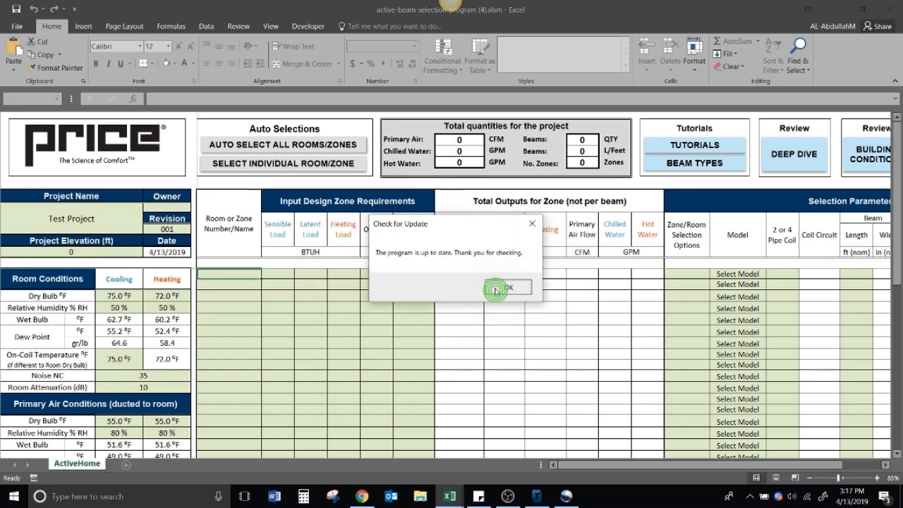
left_click(496, 287)
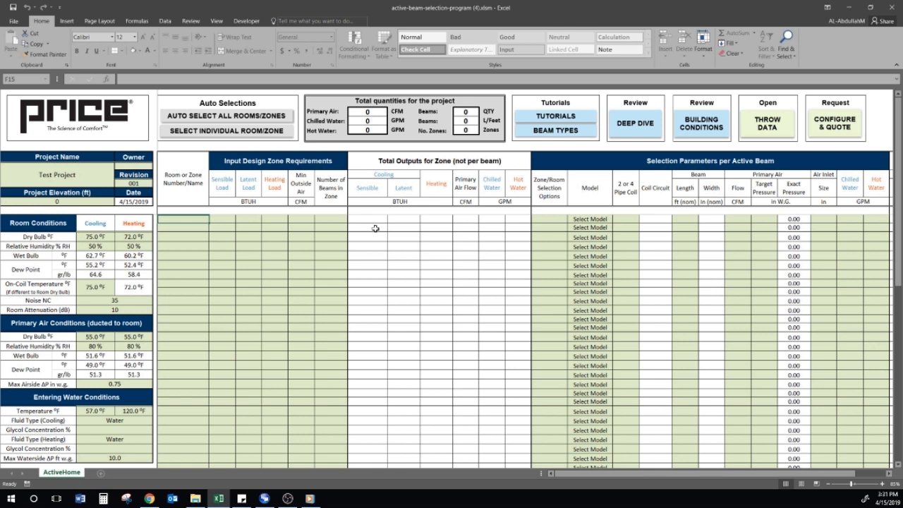
Try entering text in the first room name cell and editing a protected cell under the total cooling outputs
type("Beam 1")
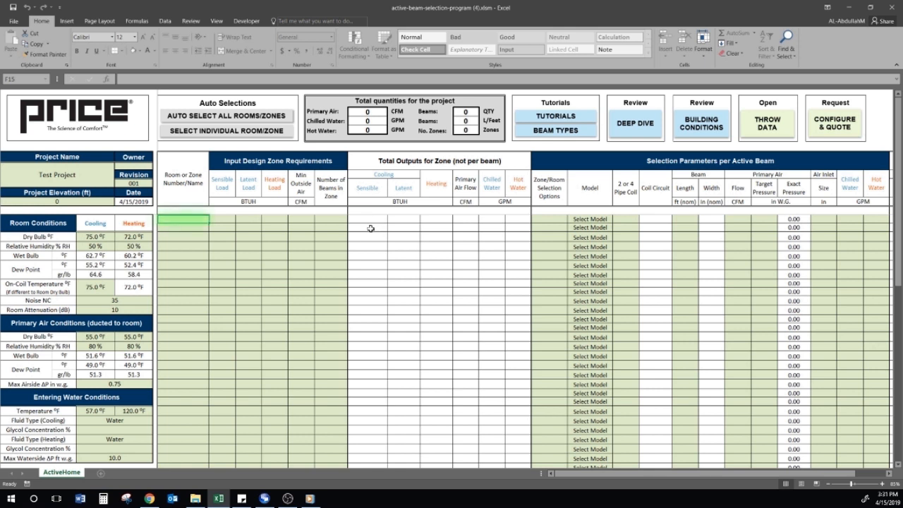
key("BackSpace")
key("BackSpace")
key("BackSpace")
key("BackSpace")
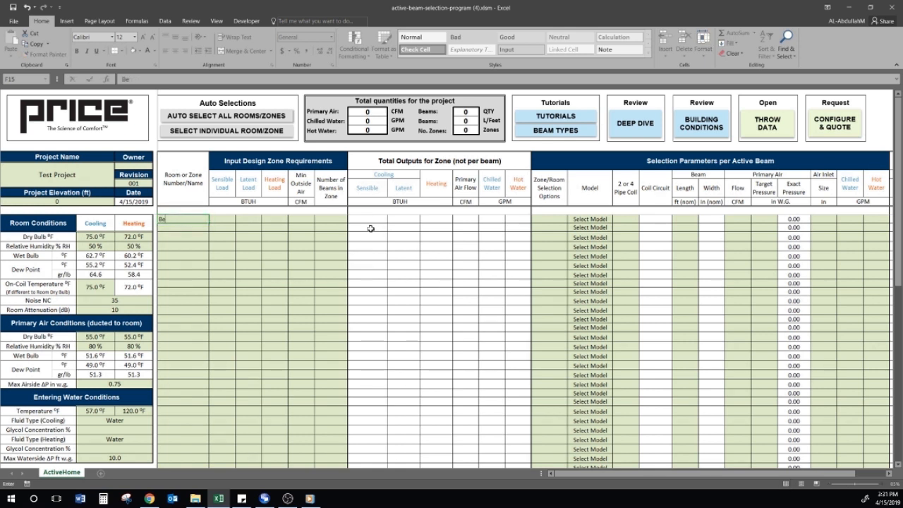
key("Return")
double_click(370, 226)
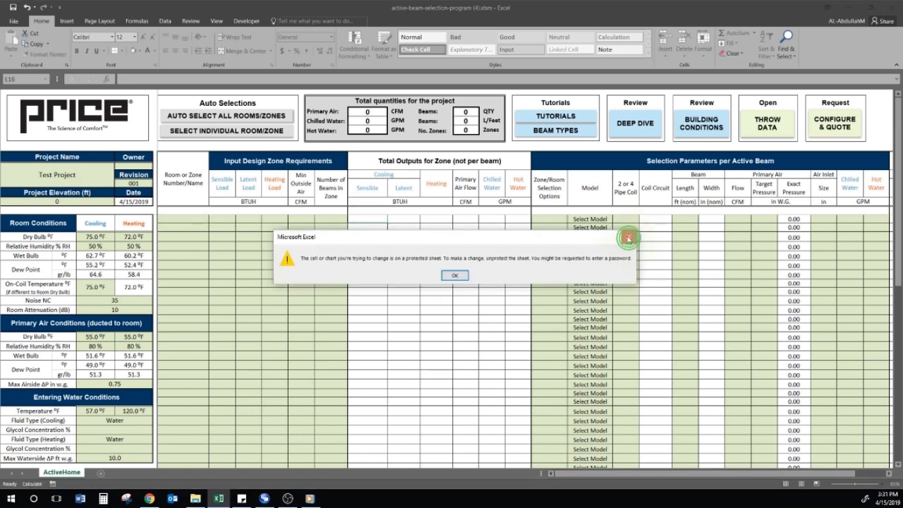
left_click(628, 236)
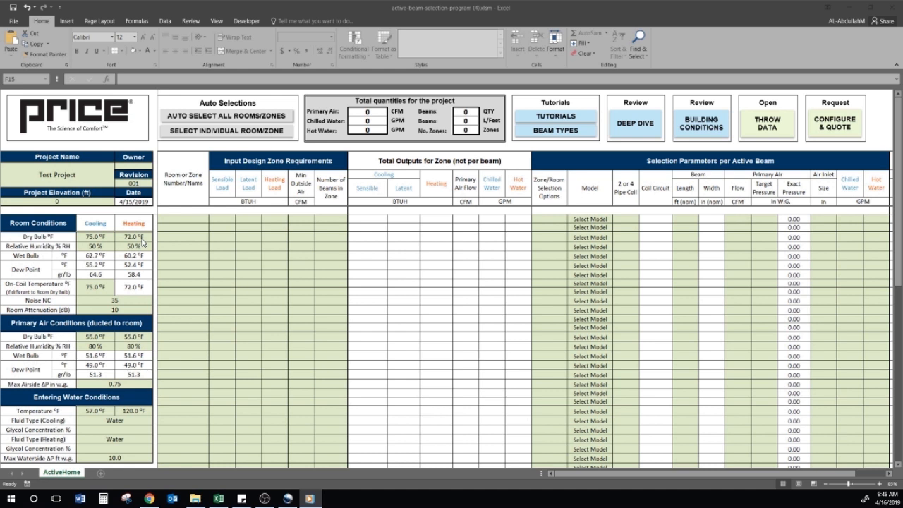
Set the cooling relative humidity in the room conditions to 45 %
left_click(107, 246)
left_click(107, 246)
type("45")
key("Return")
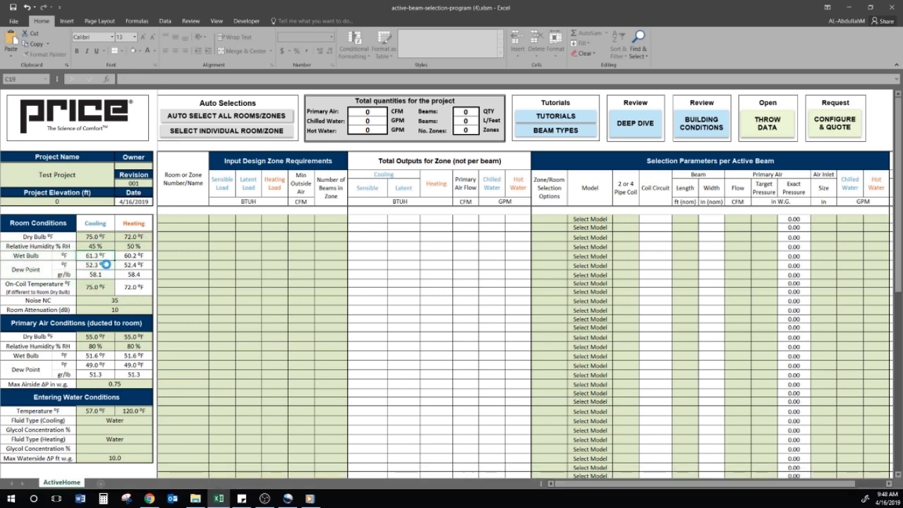
left_click(106, 266)
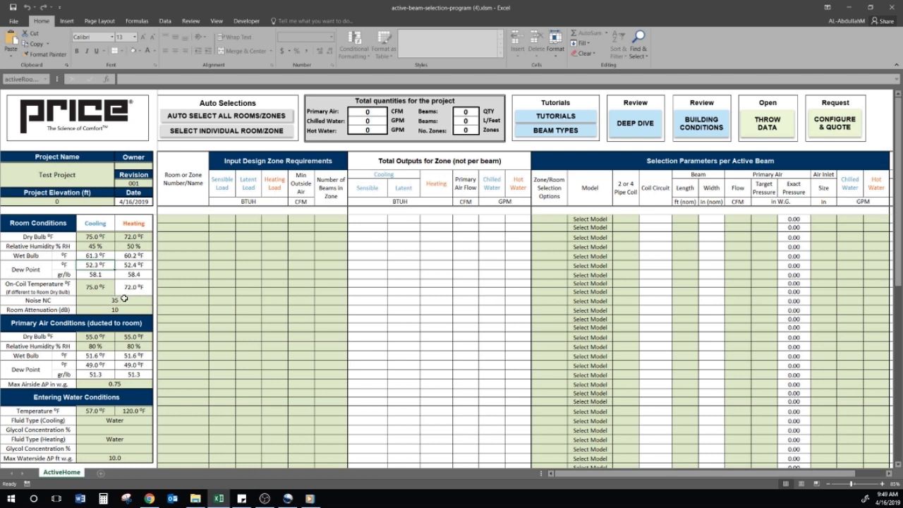
Examine the selectable values for Noise NC and Room Attenuation in the room conditions
left_click(143, 302)
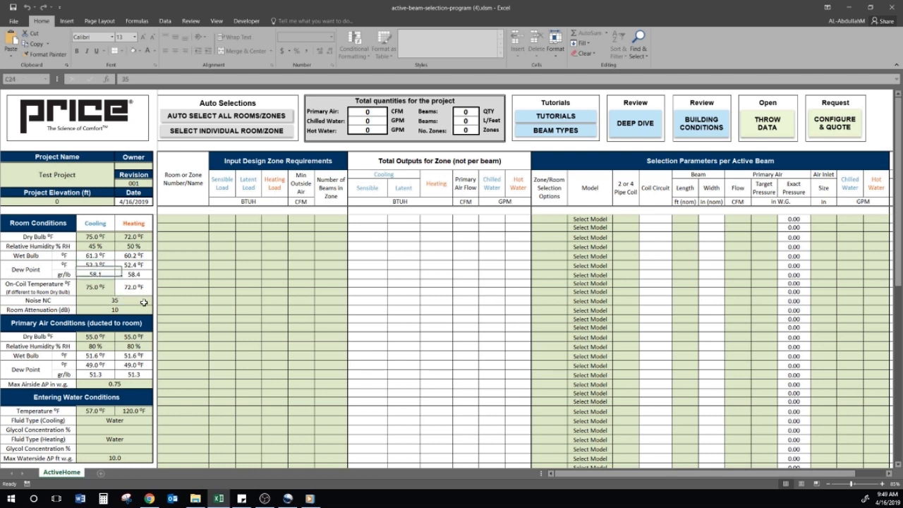
left_click(158, 303)
left_click(159, 303)
left_click(146, 309)
left_click(156, 313)
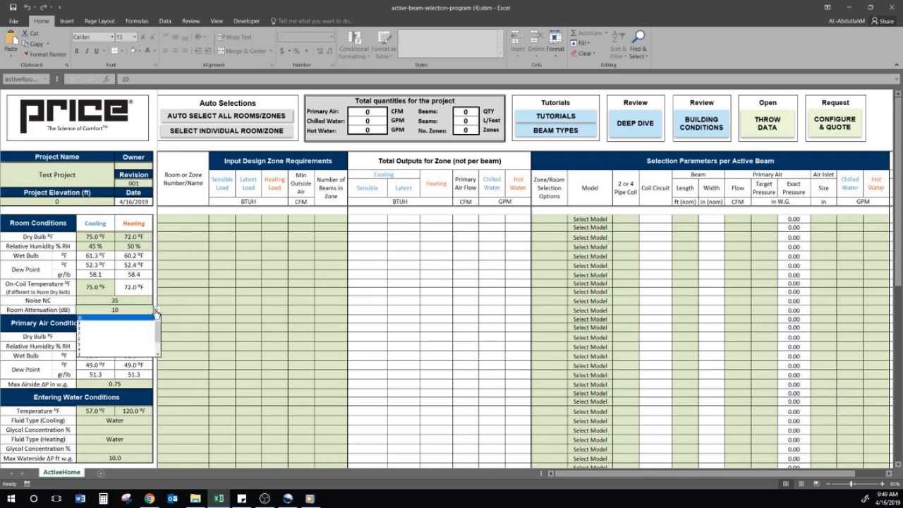
left_click(156, 312)
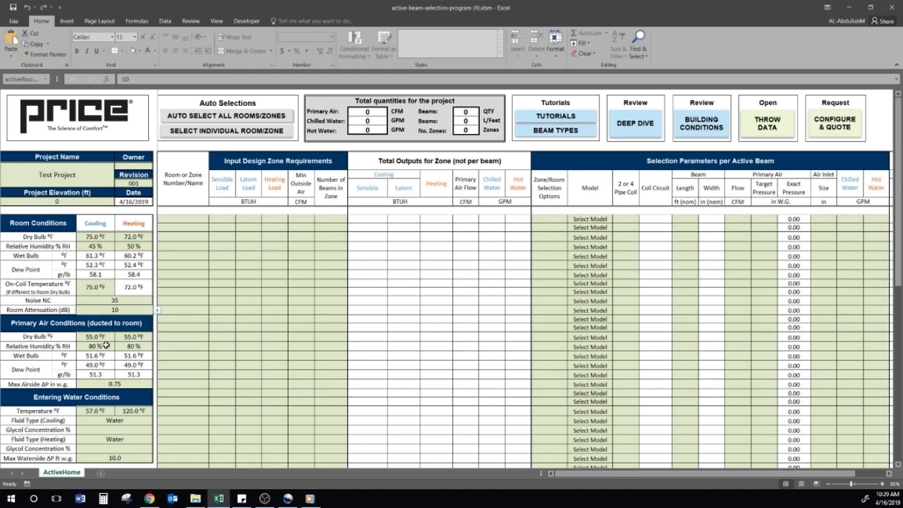
Set the cooling relative humidity in the primary air conditions to 75 %
left_click(110, 346)
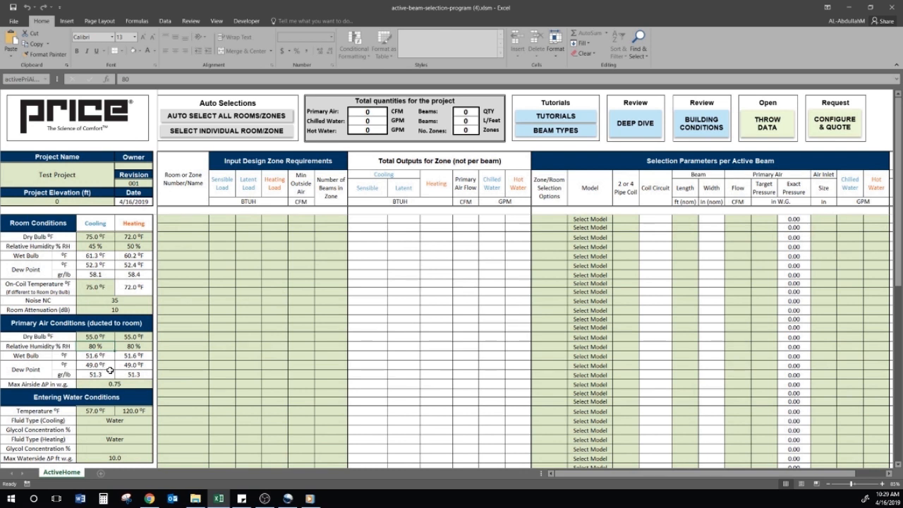
type("75")
key("Return")
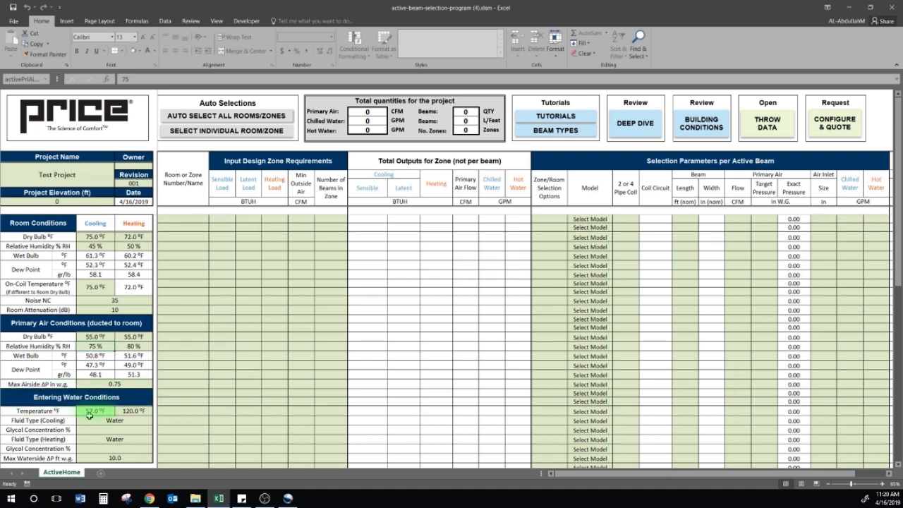
Set the cooling entering water temperature to 51 °F
left_click(95, 414)
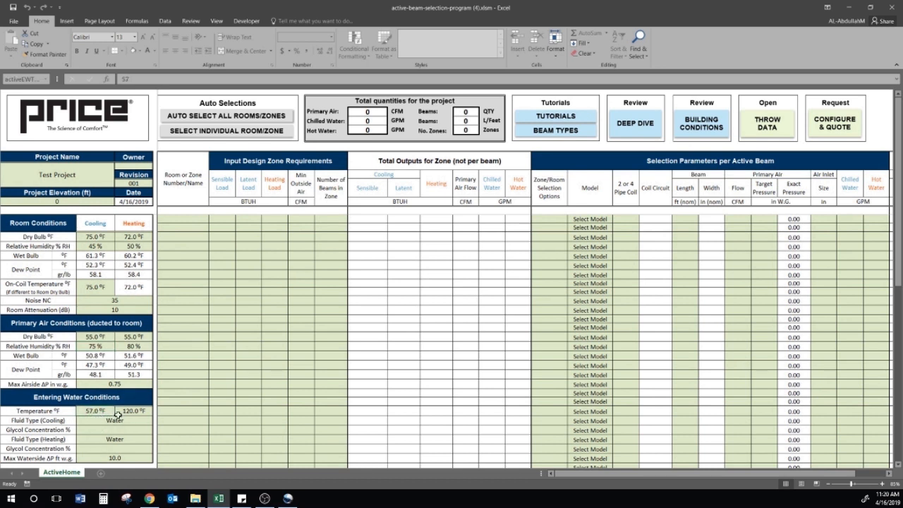
left_click(132, 413)
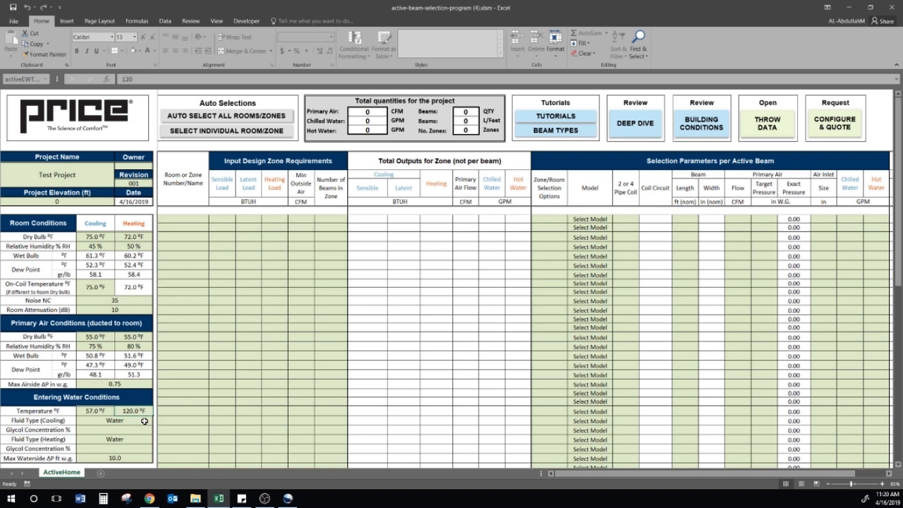
left_click(107, 414)
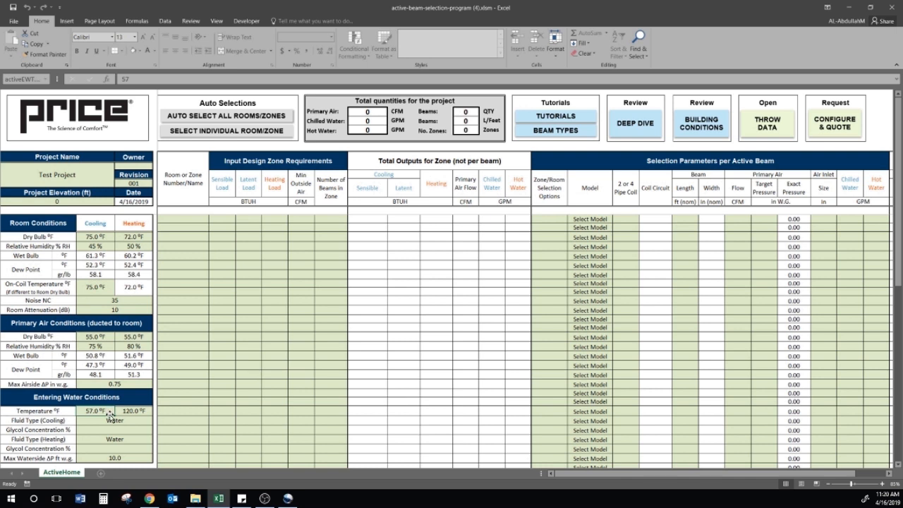
type("51")
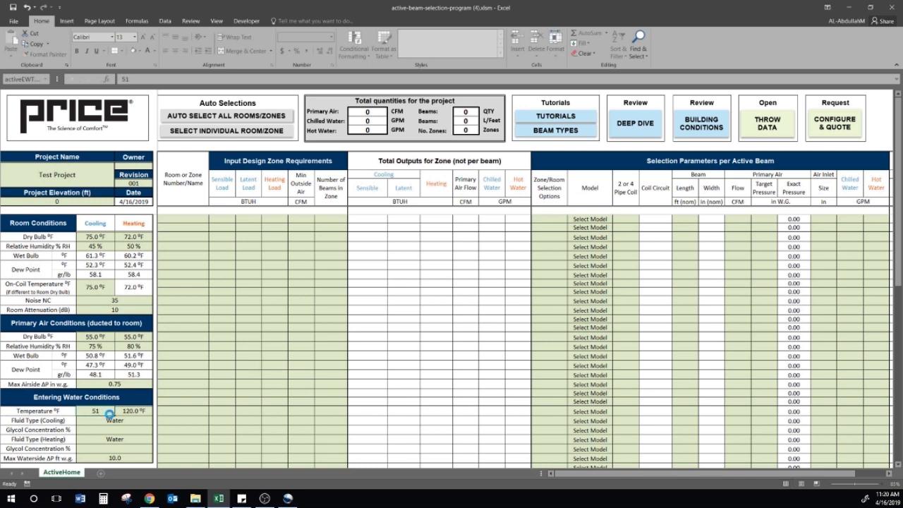
key("Return")
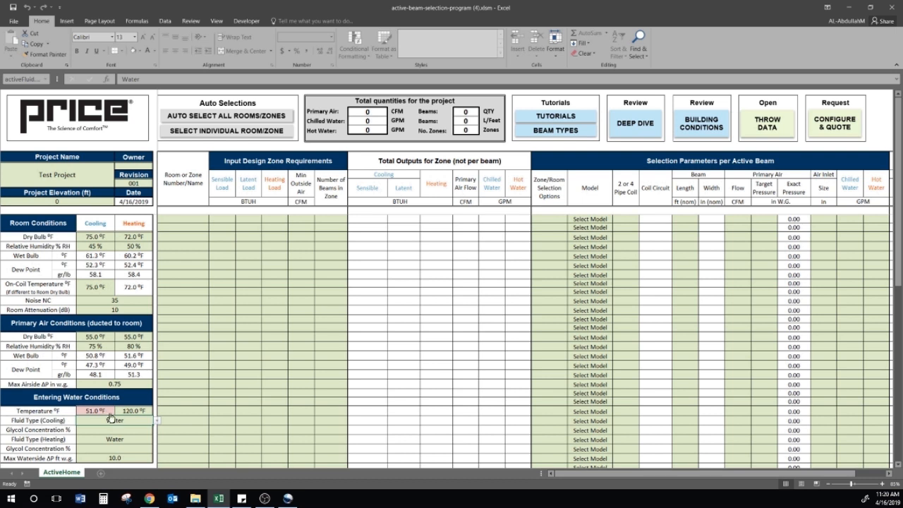
Change the cooling entering water temperature to 55 °F
left_click(113, 411)
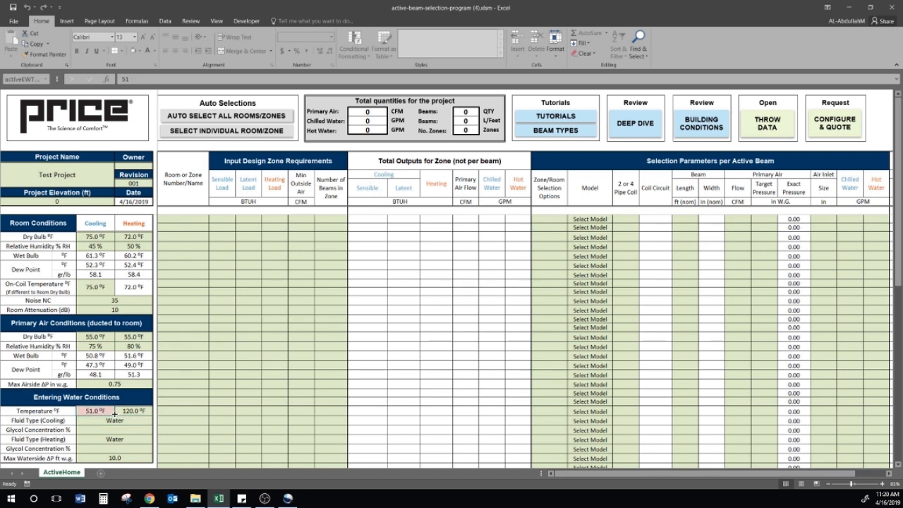
type("55")
key("Return")
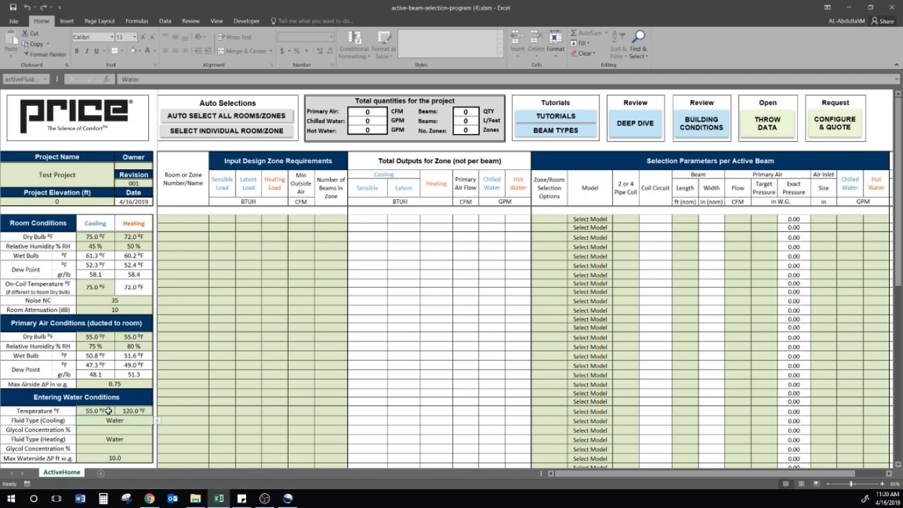
Check the fluid type options available for the cooling water, leaving Water selected
left_click(158, 423)
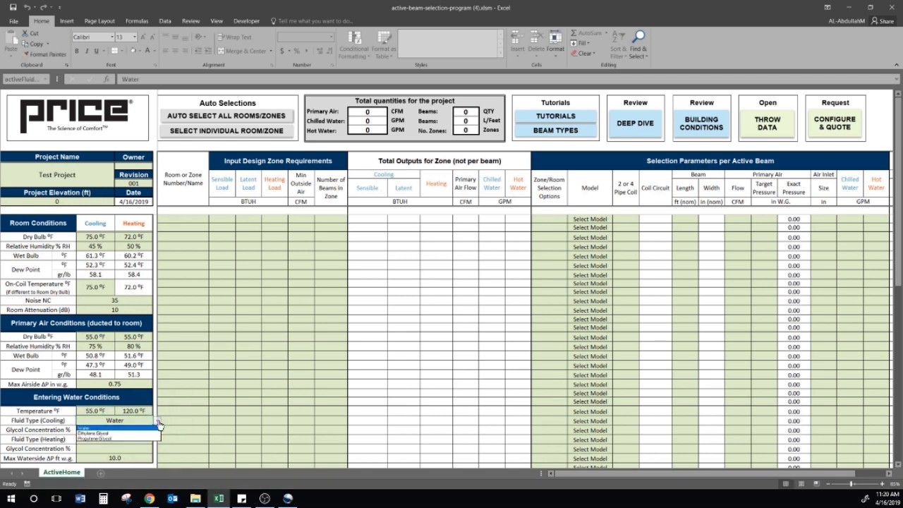
left_click(159, 425)
key("Return")
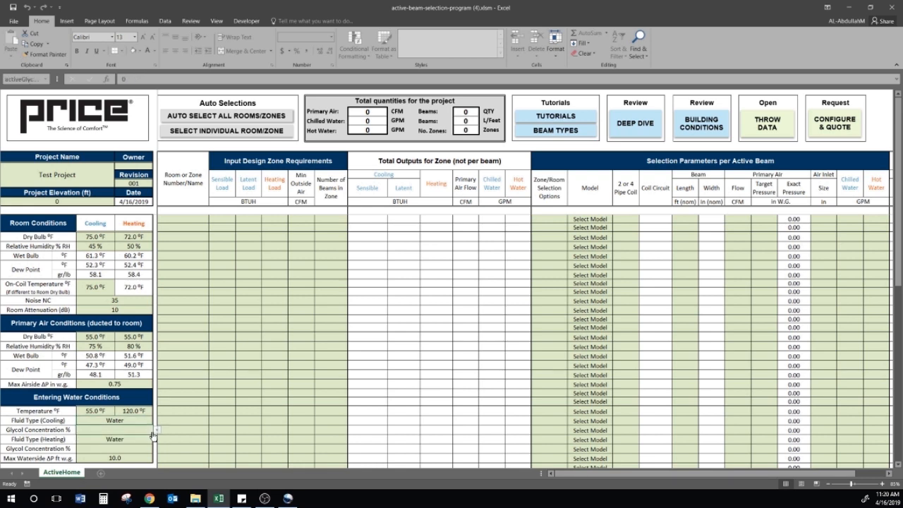
Reset the building parameters to their defaults
scroll(143, 445, "down", 2)
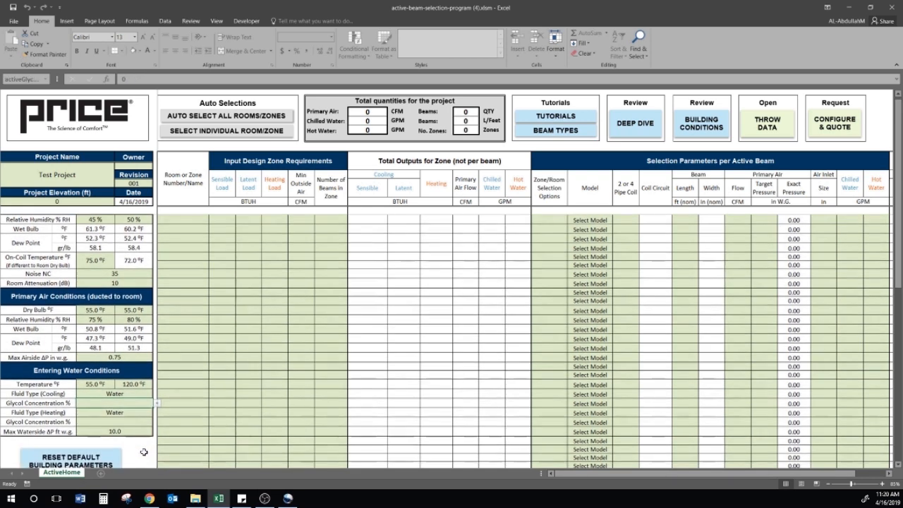
left_click(144, 404)
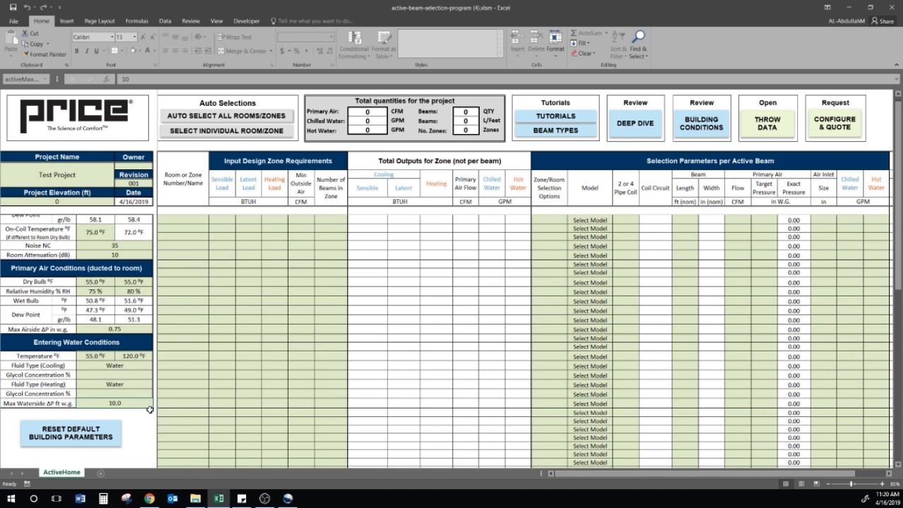
left_click(98, 430)
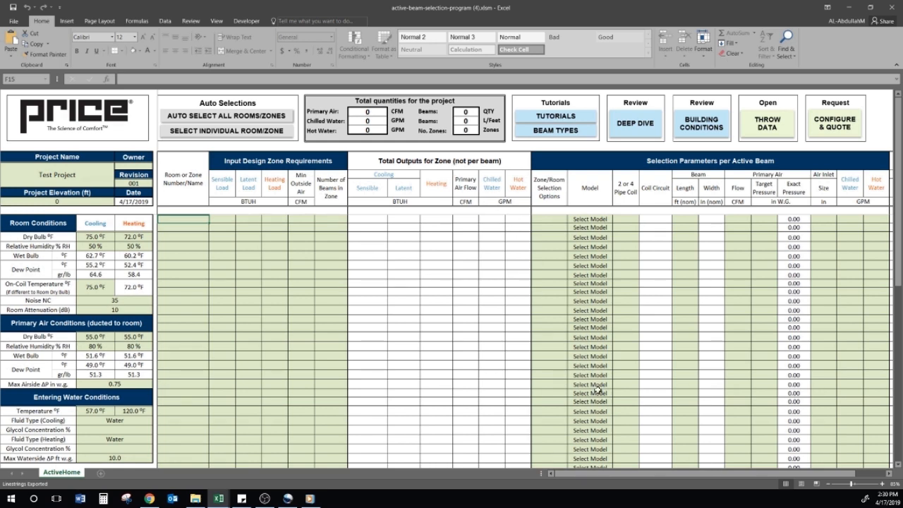
Review the selection parameter, airside data and waterside data columns per active beam, and return to the zone input columns
mouse_move(624, 475)
left_mouse_down()
mouse_move(643, 474)
mouse_move(634, 472)
left_mouse_up()
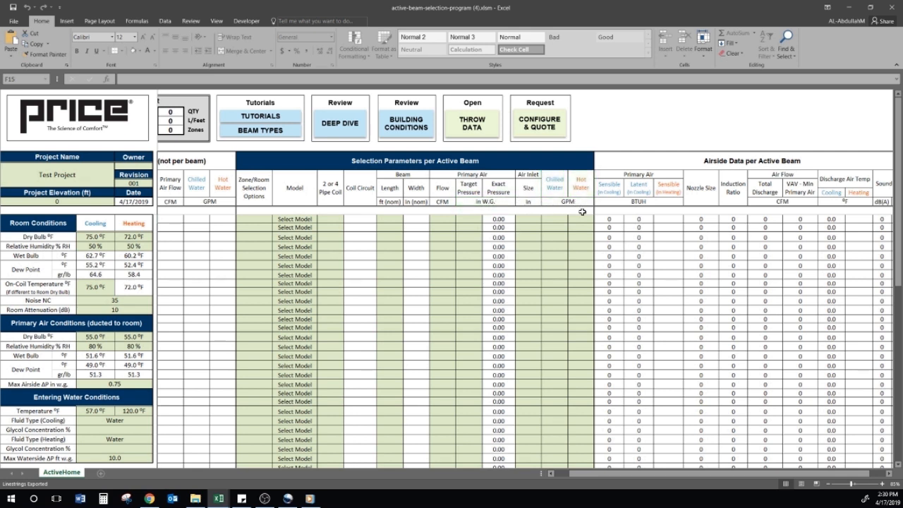
left_click_drag(674, 473, 693, 476)
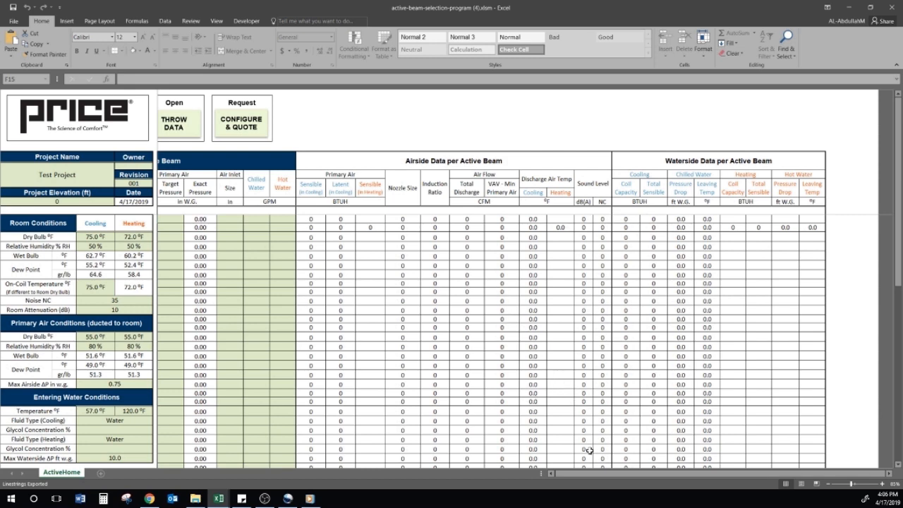
left_click(592, 474)
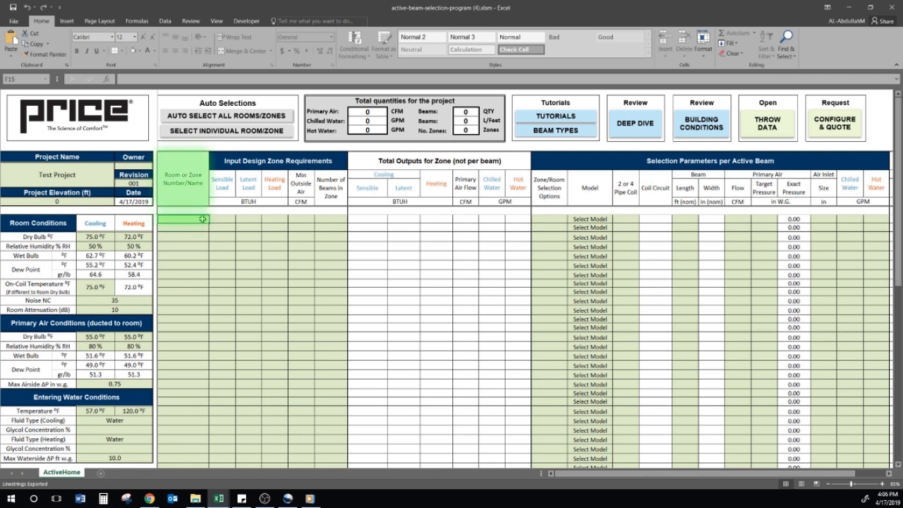
Name the first zone Zone 1 and enter a 15,000 BTUH sensible load and a 2,000 BTUH latent load
type("Zone 1")
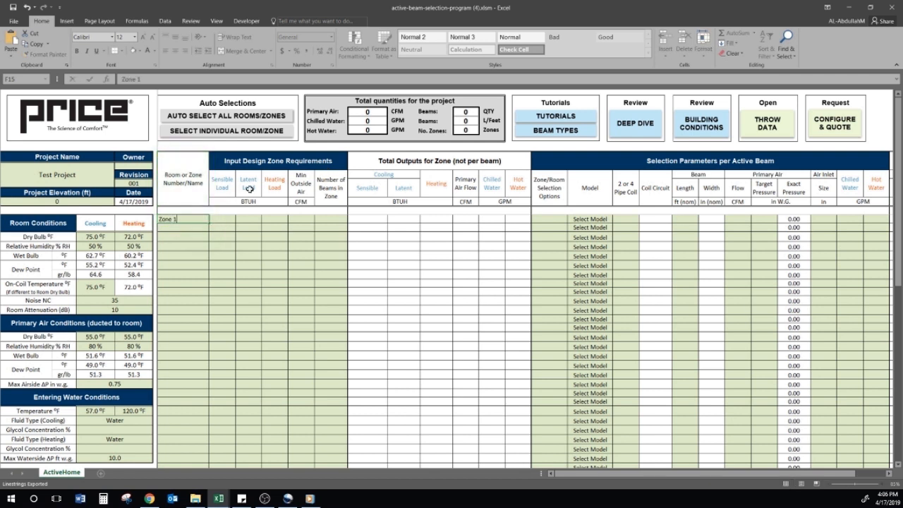
left_click(222, 219)
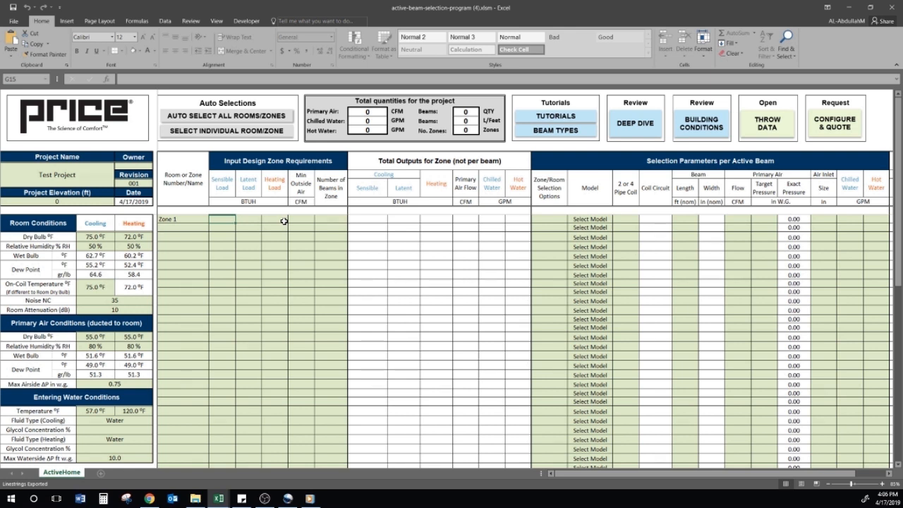
type("150000")
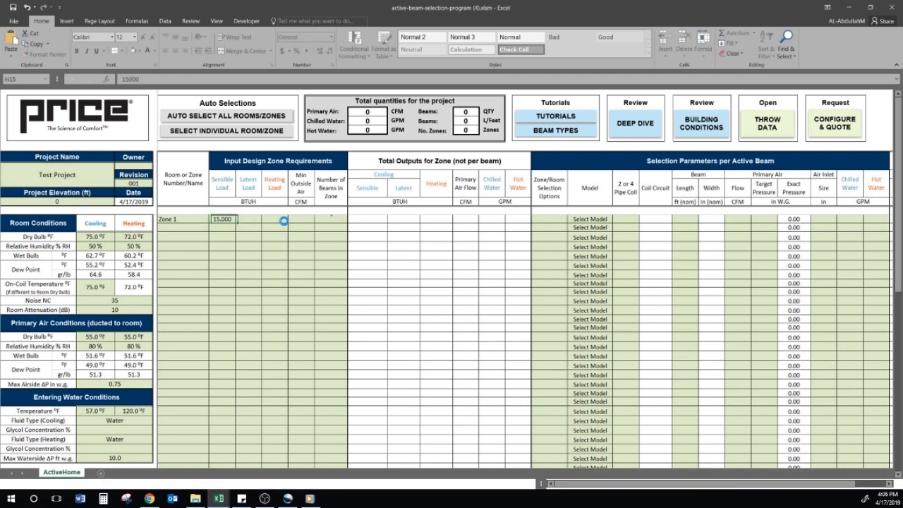
key("Tab")
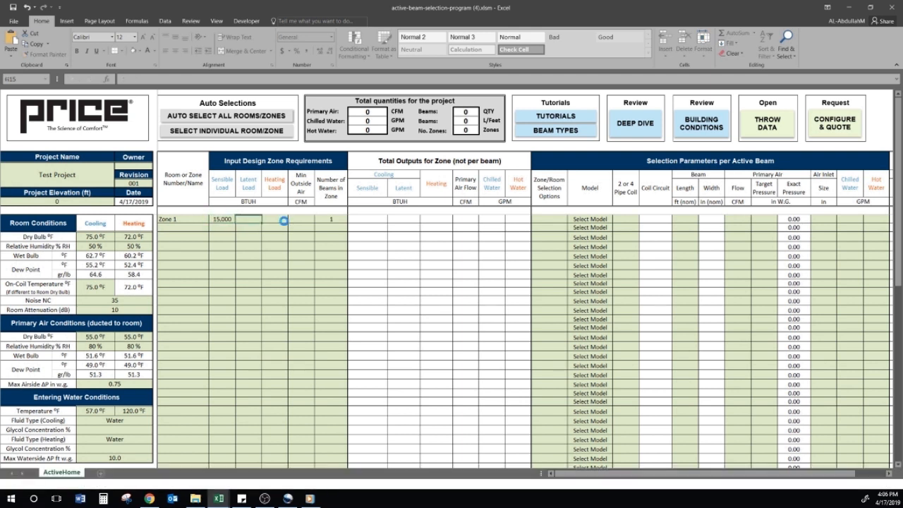
type("2000")
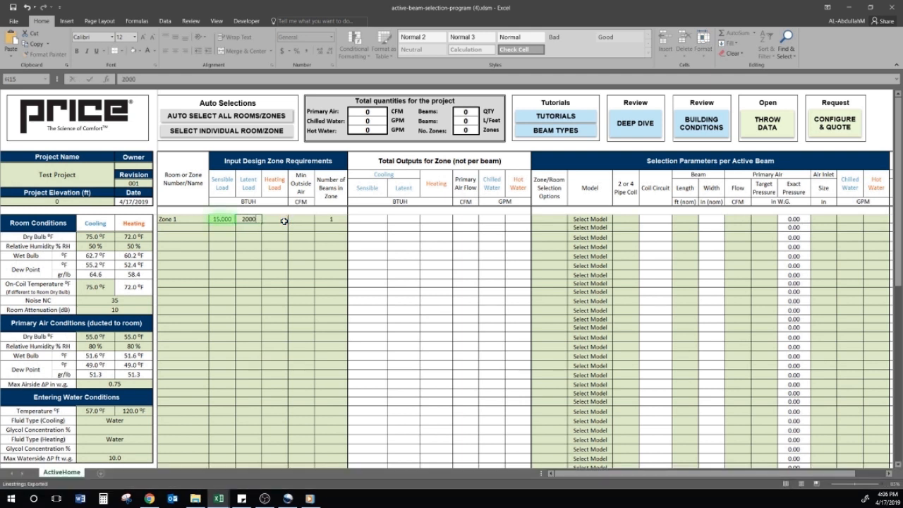
key("Tab")
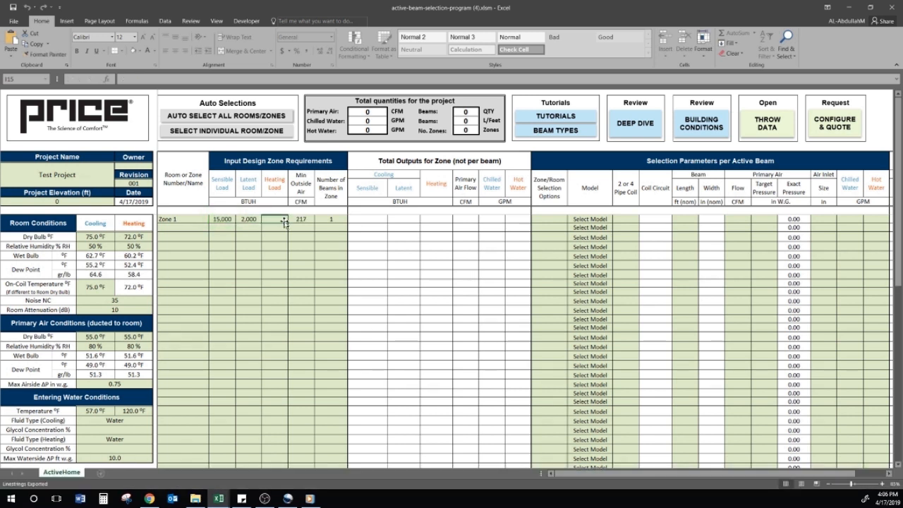
left_click(310, 221)
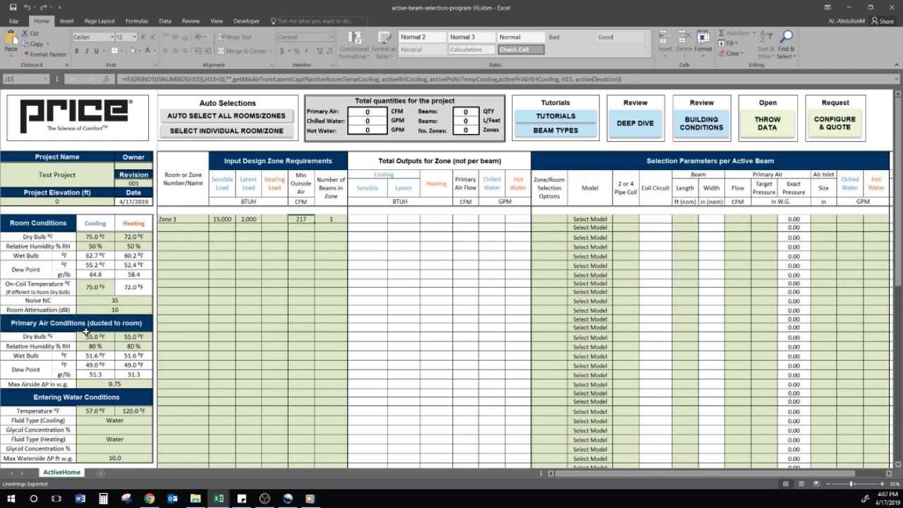
Try a cooling relative humidity of 45% for the room and 75% for the primary air
left_click(91, 247)
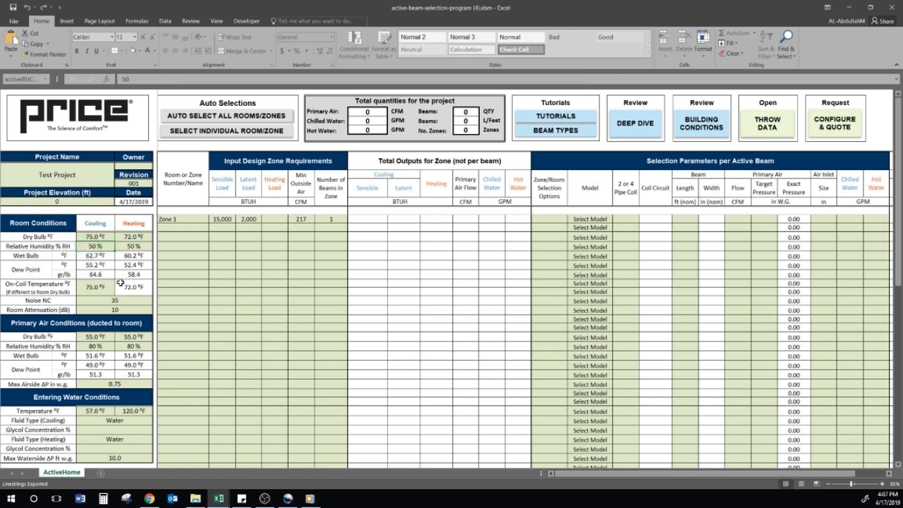
type("45")
left_click(92, 345)
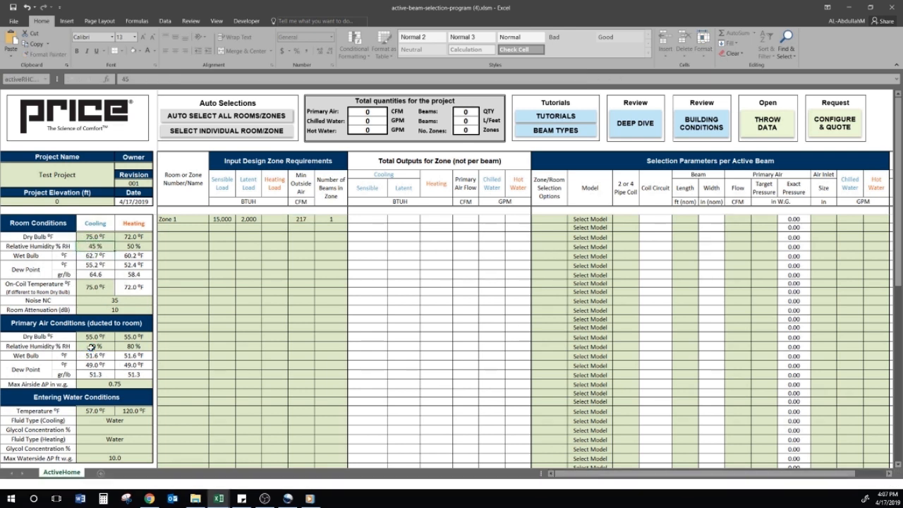
type("75")
left_click(122, 347)
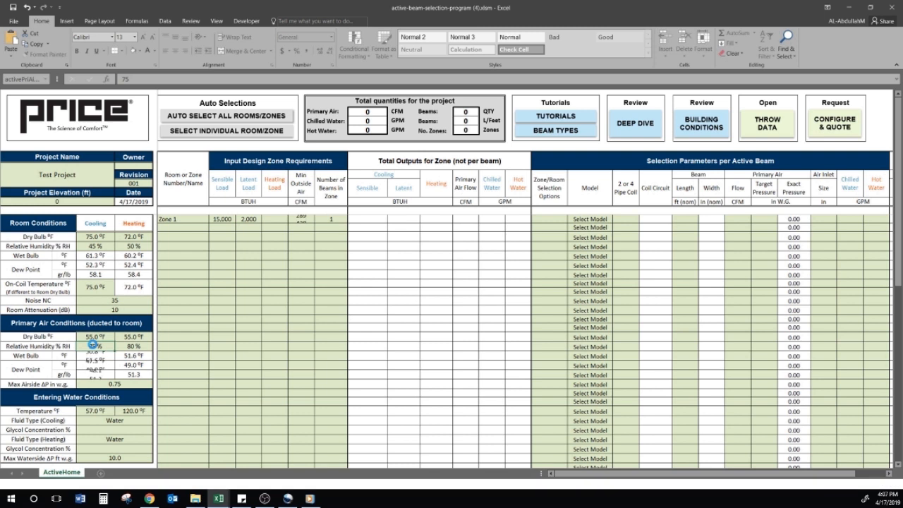
Restore the cooling relative humidity to 80% for the primary air and 50% for the room
left_click(104, 346)
type("80")
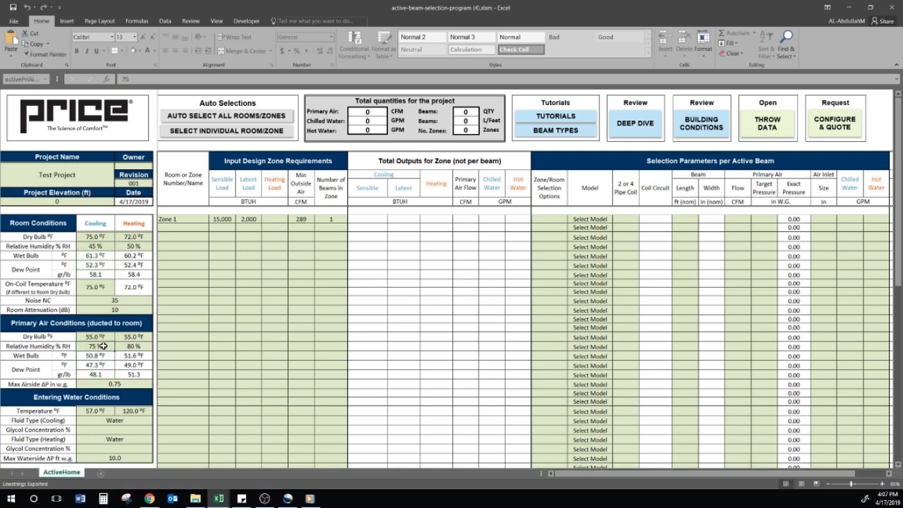
key("Return")
left_click(100, 245)
type("50")
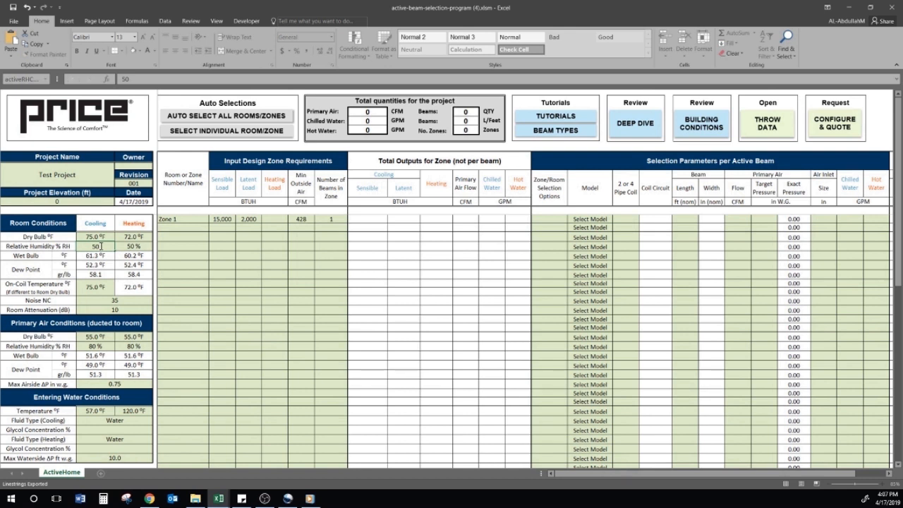
key("Return")
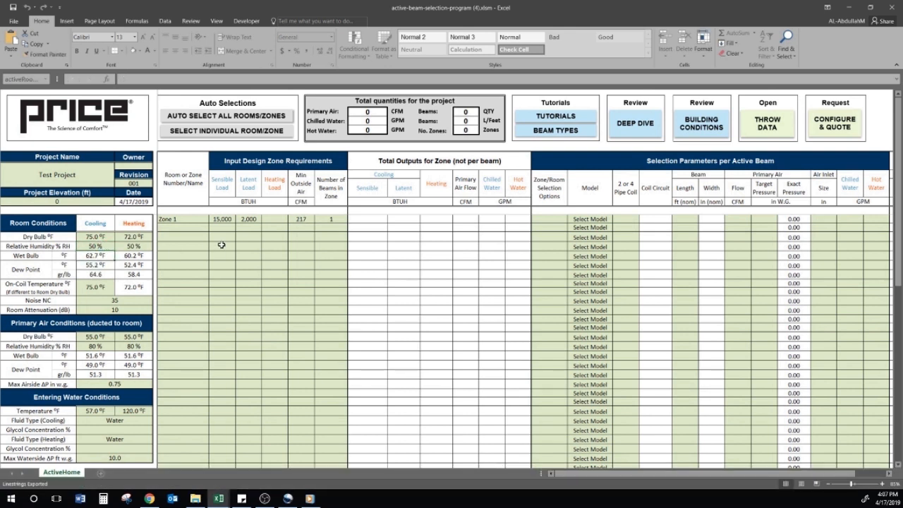
Enter a heating load of 23,000 BTUH for Zone 1 and select beam model ACBL-HE24-2W
left_click(272, 219)
type("23000")
key("Return")
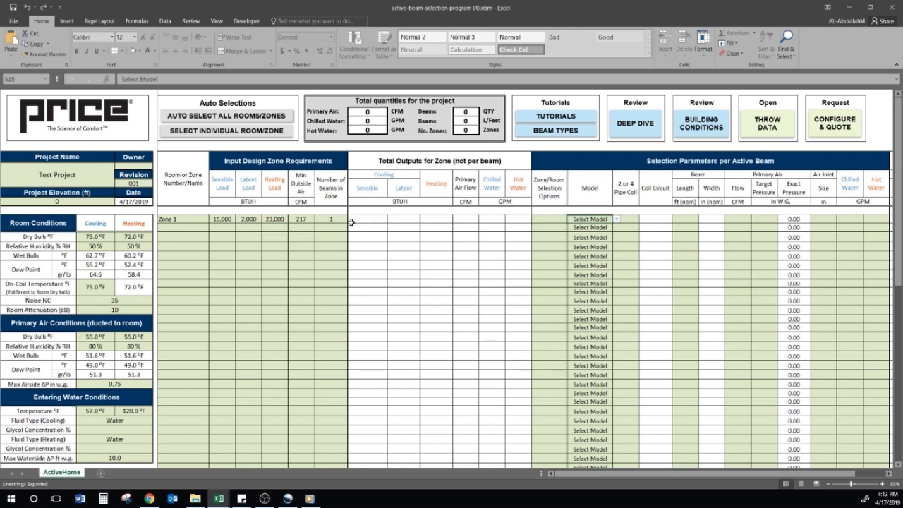
left_click(618, 219)
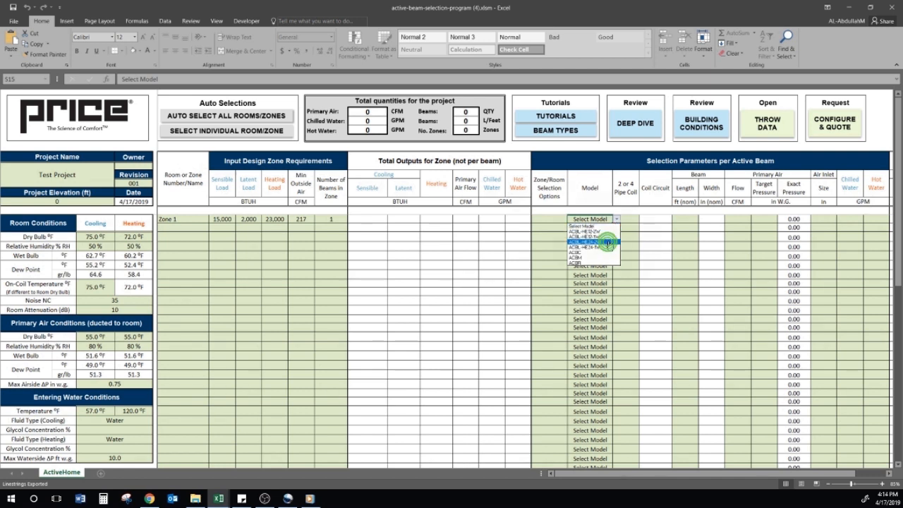
left_click(608, 242)
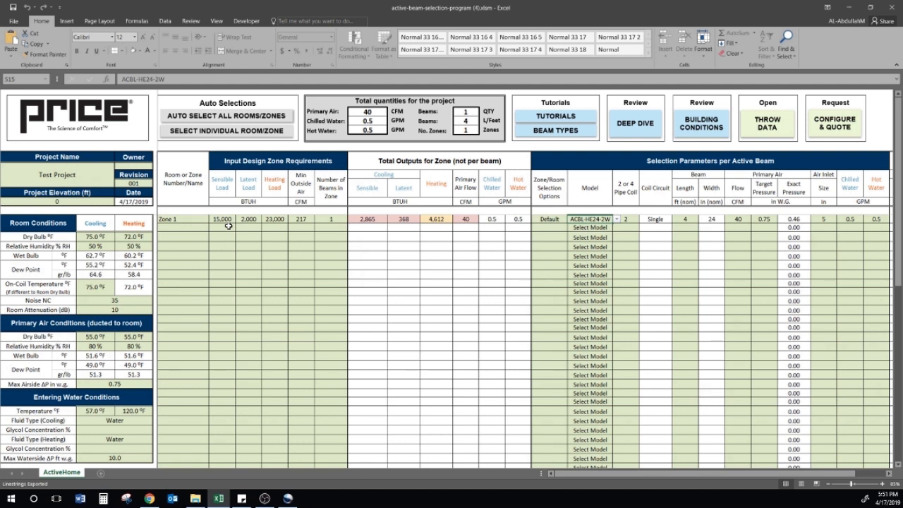
Set the number of beams in Zone 1 to 3 and the nominal beam length to 5 ft
left_click(332, 220)
type("3")
key("Return")
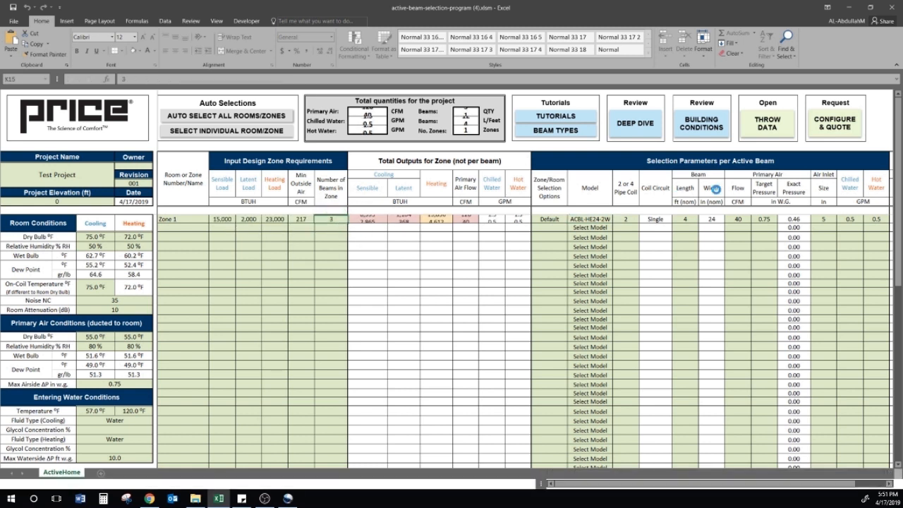
left_click(688, 219)
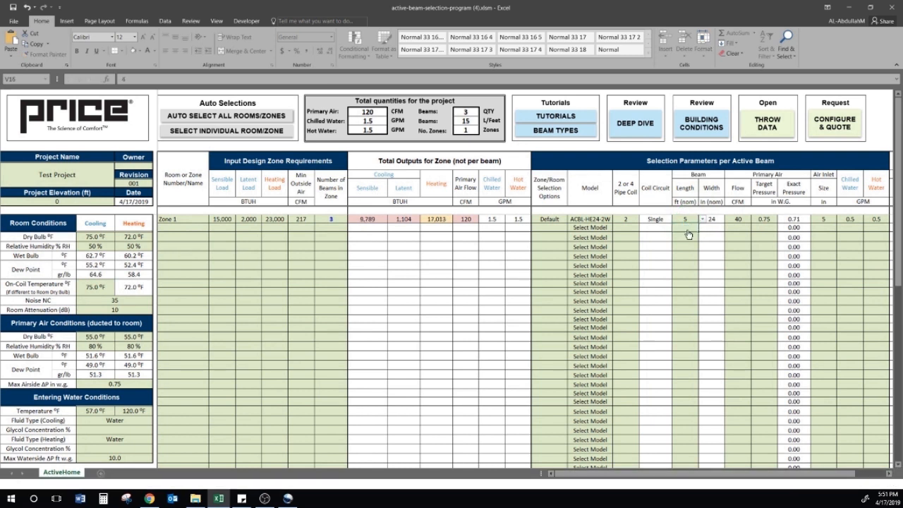
key("Return")
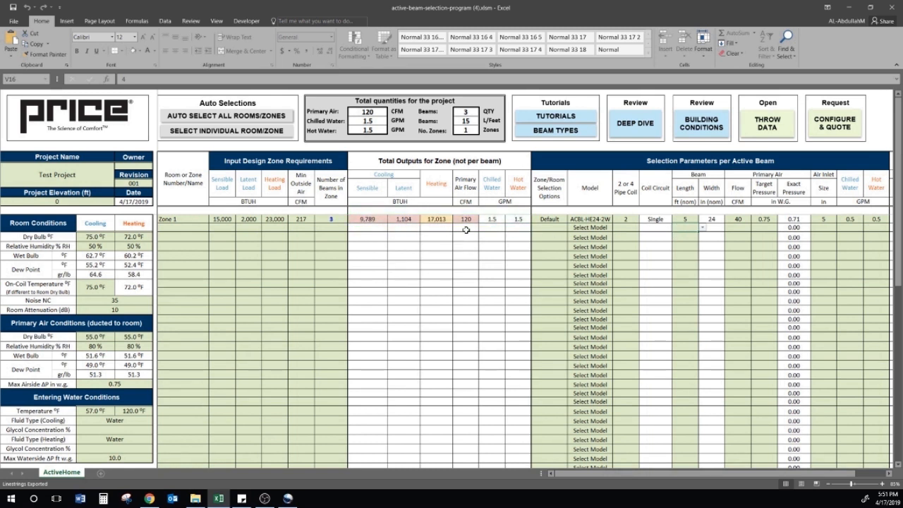
Try 50 CFM as Zone 1's primary air flow per beam and settle on 75 CFM
left_click(739, 220)
type("50")
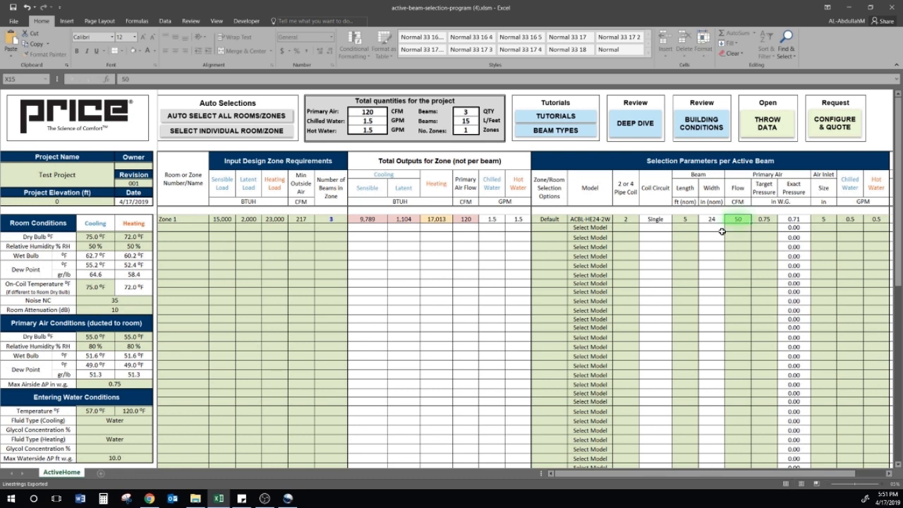
key("Return")
key("Up")
type("75")
key("Return")
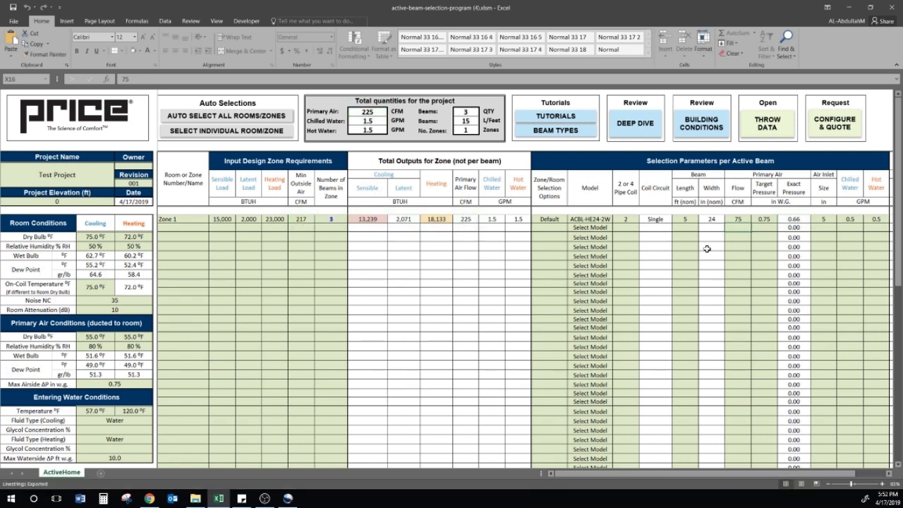
Set Zone 1's chilled and hot water flows to 1 GPM each per beam and review the airside and waterside data
left_click(682, 220)
left_click(852, 220)
type("1")
key("Return")
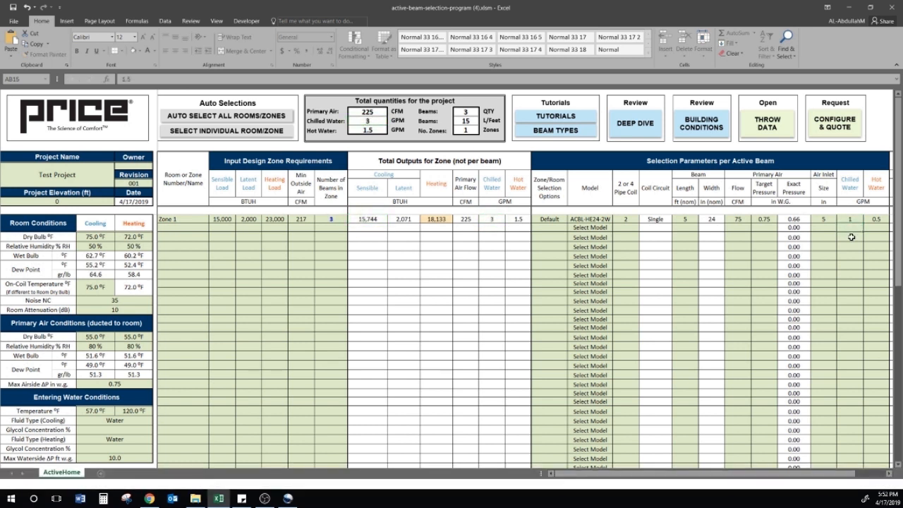
key("Right")
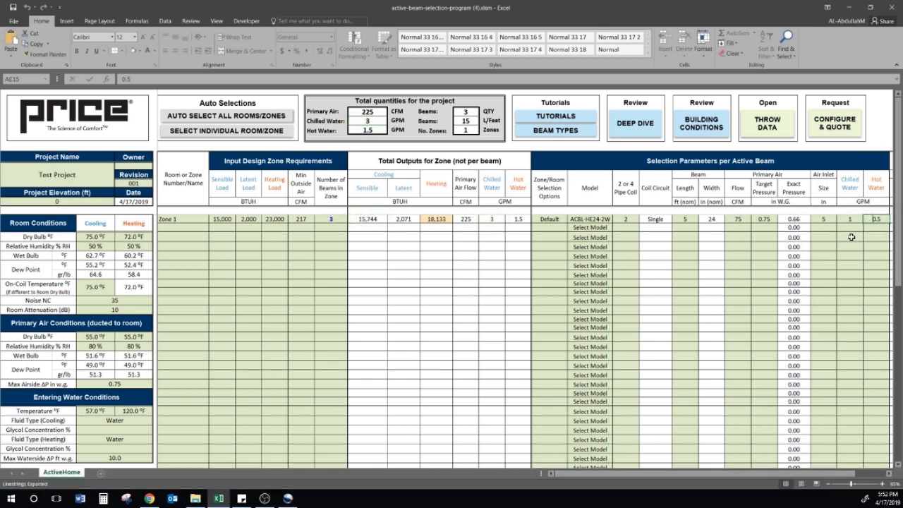
type("1")
key("Return")
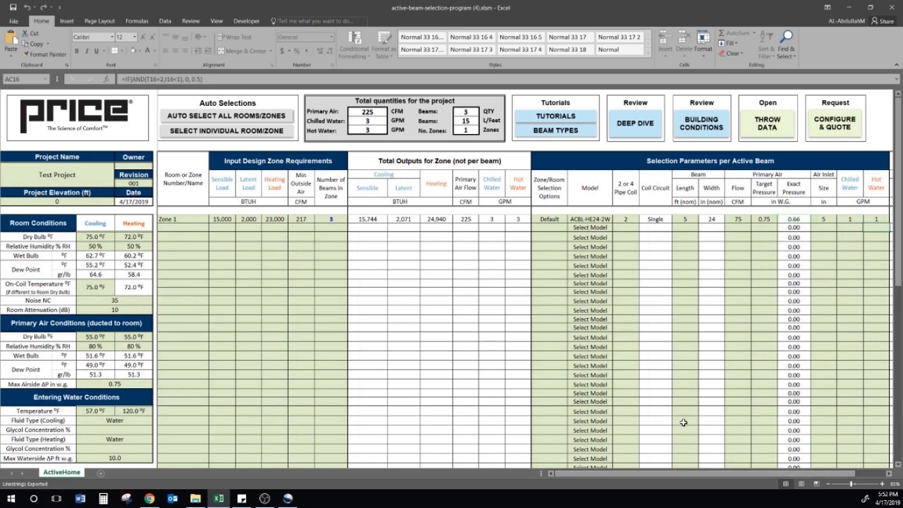
left_click_drag(674, 475, 711, 474)
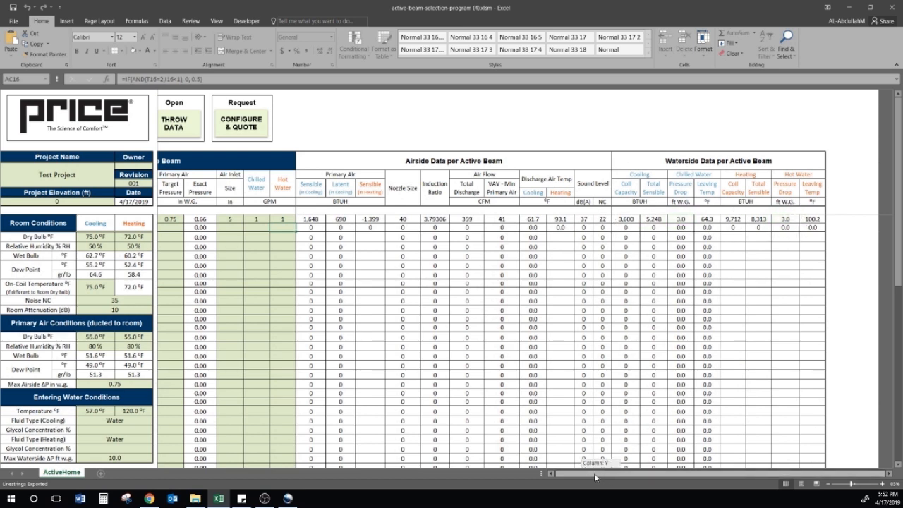
left_click_drag(632, 473, 493, 470)
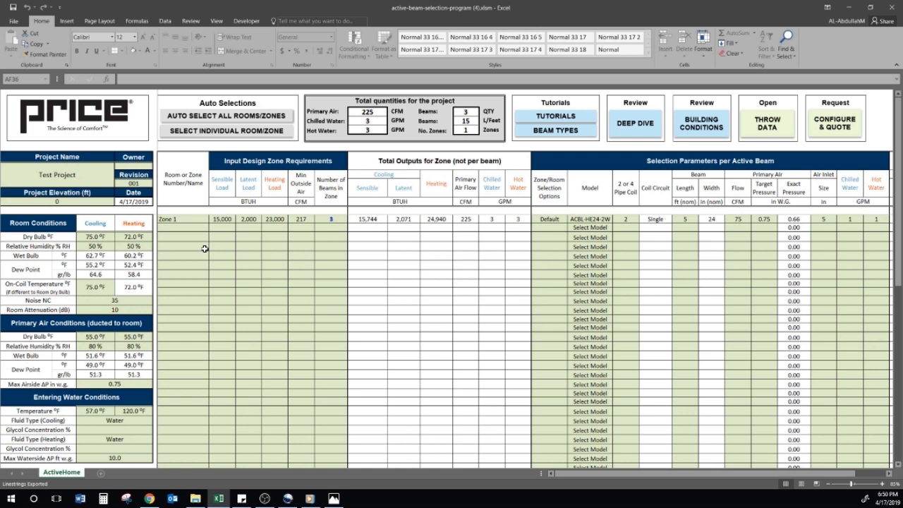
Copy Zone 1's name and design requirements into the second zone row, pasting values only
left_click_drag(173, 219, 321, 220)
right_click(321, 219)
left_click(346, 235)
right_click(177, 228)
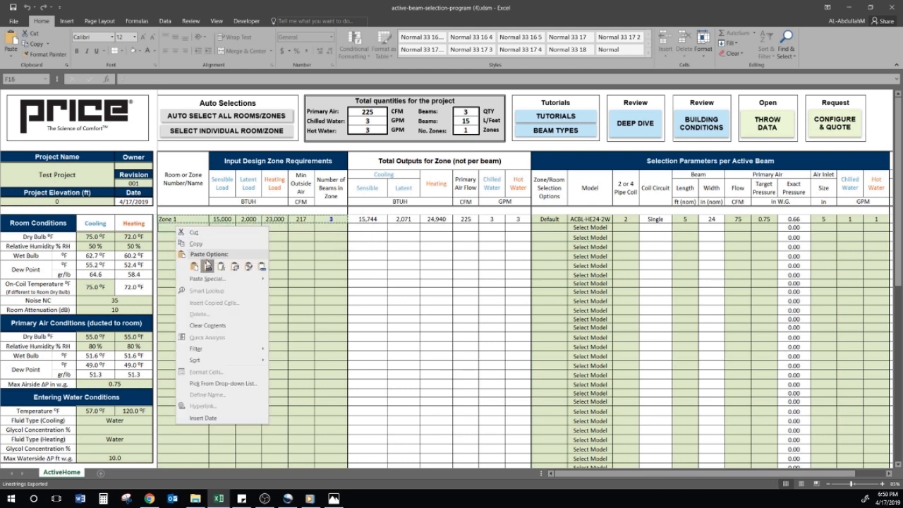
left_click(207, 266)
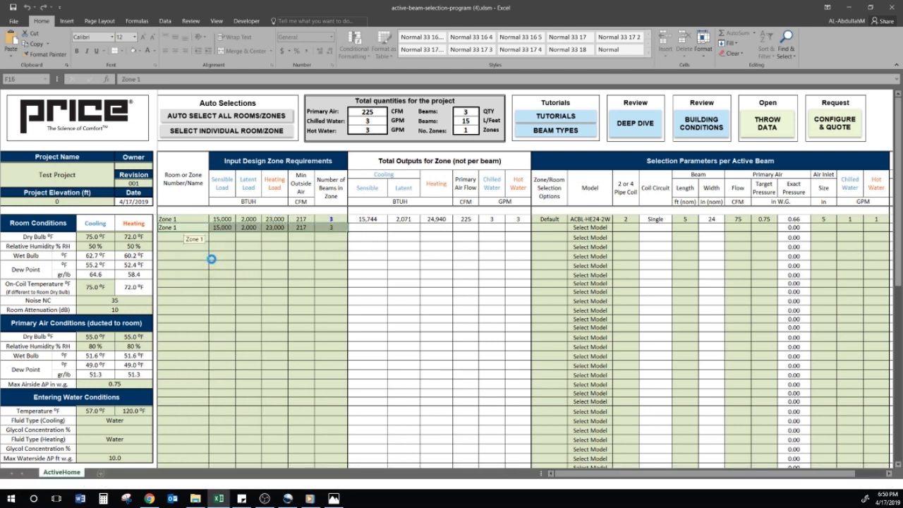
left_click(305, 228)
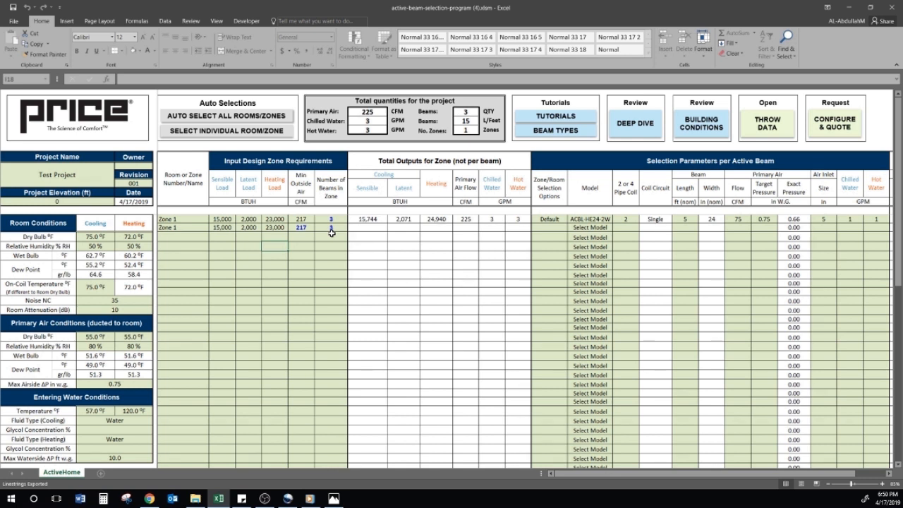
Select beam model ACBL-HE24-2W for the second zone row
left_click(611, 229)
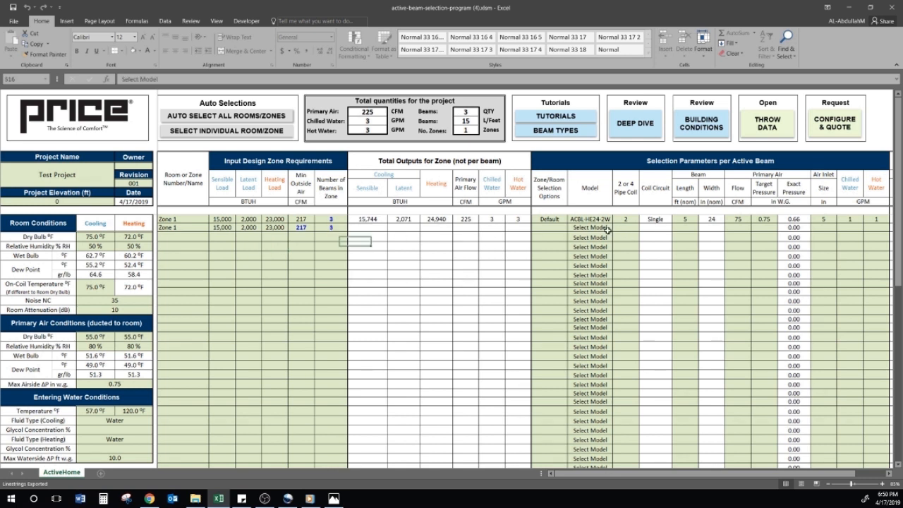
left_click(618, 229)
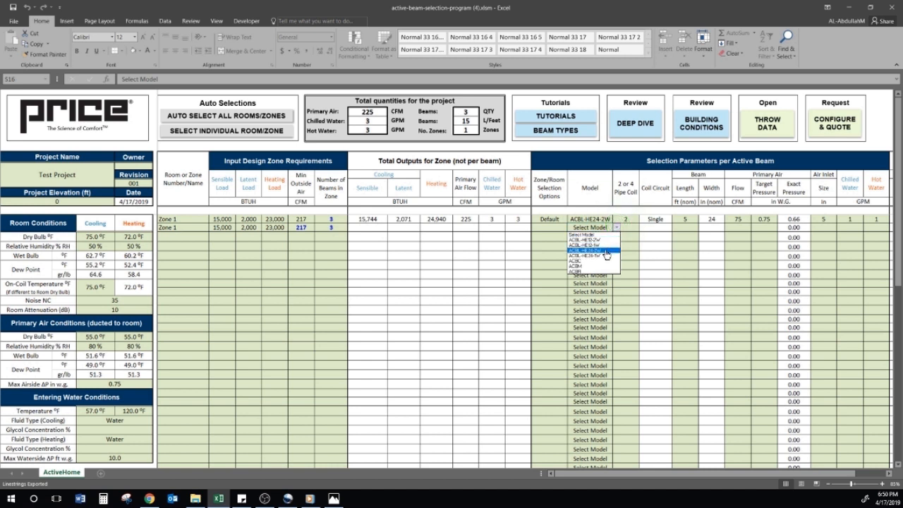
left_click(606, 252)
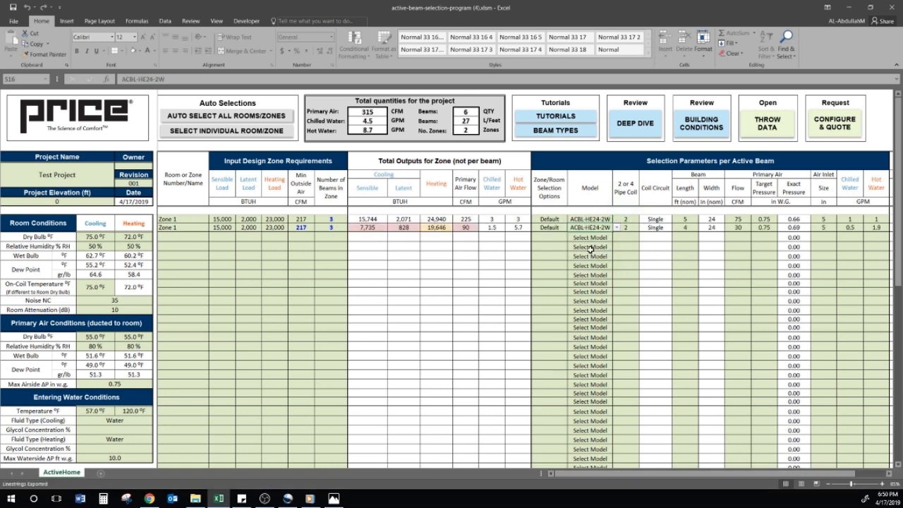
Auto-select beams for the second zone row, optimizing for Primary Air with quantity and length adjustable and even beam lengths only
left_click(198, 227)
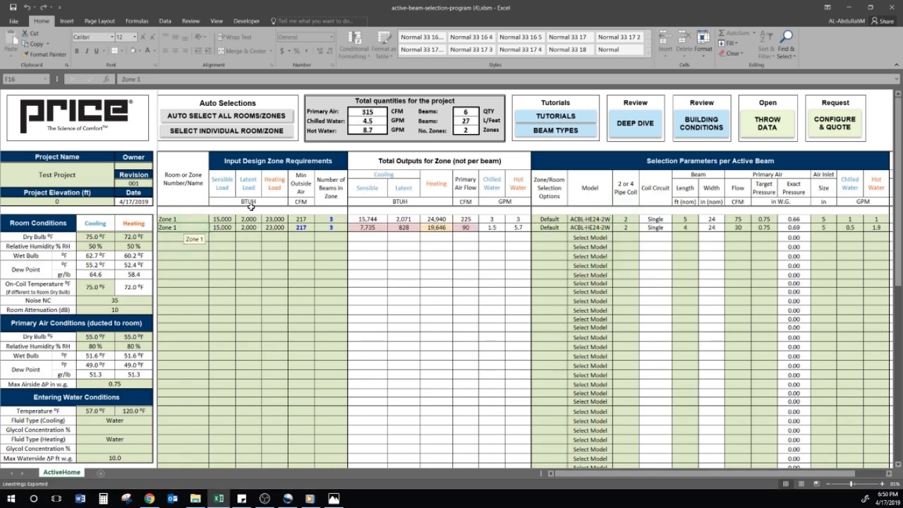
left_click(271, 134)
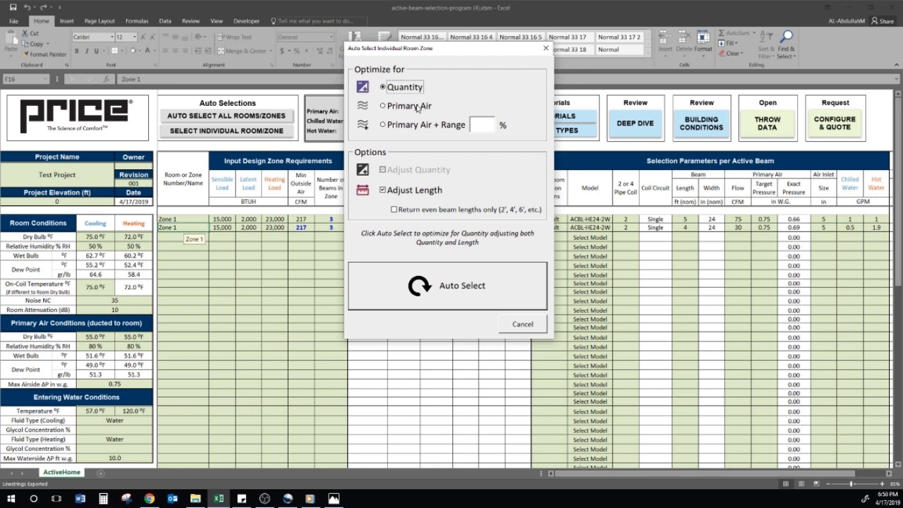
left_click(416, 106)
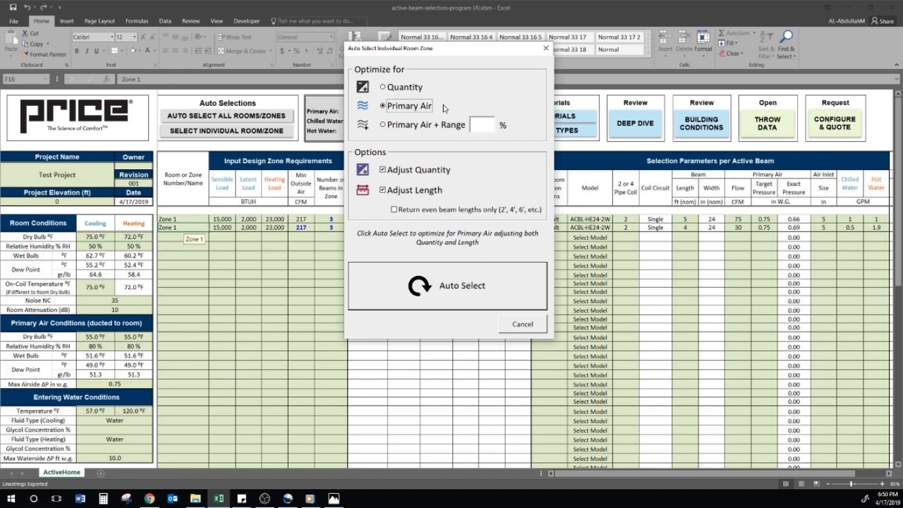
left_click(431, 173)
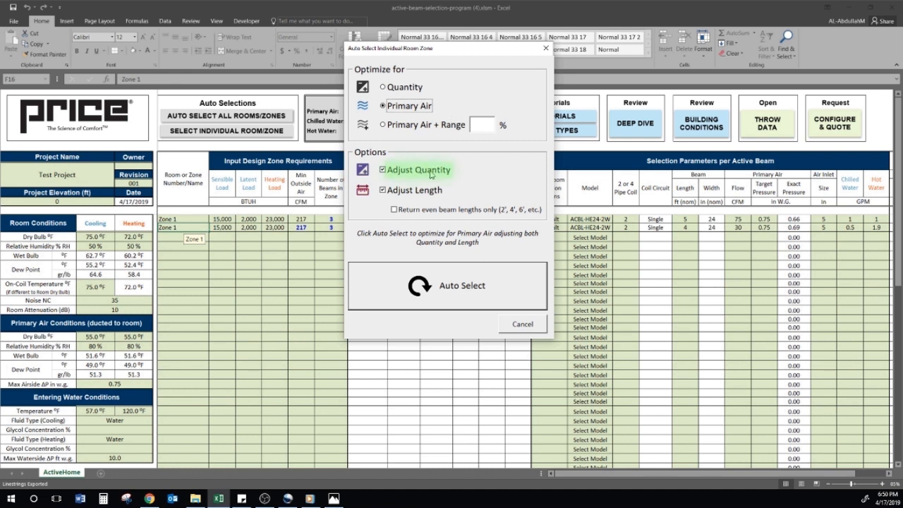
left_click(432, 192)
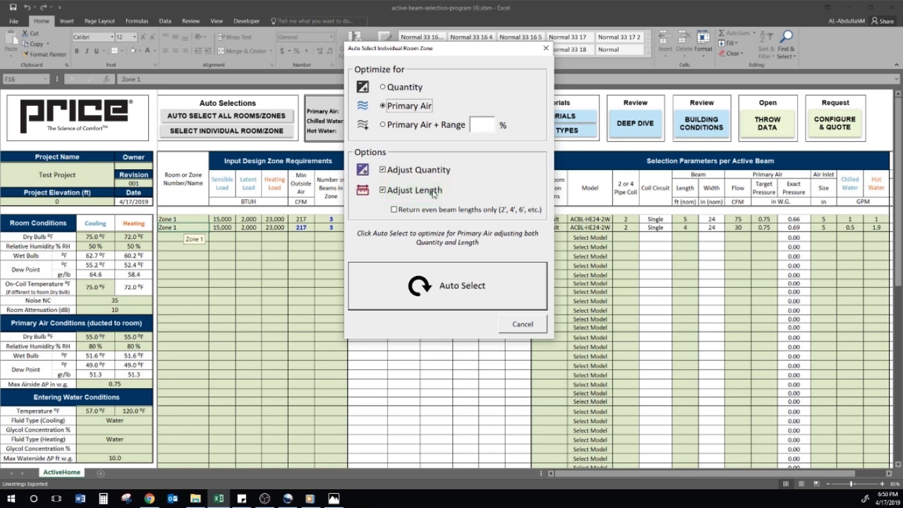
left_click(433, 217)
left_click(451, 211)
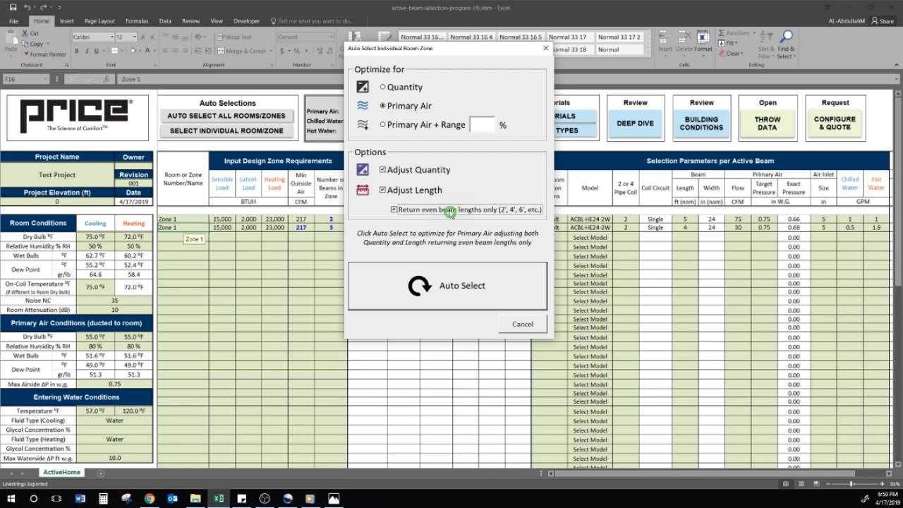
left_click(448, 275)
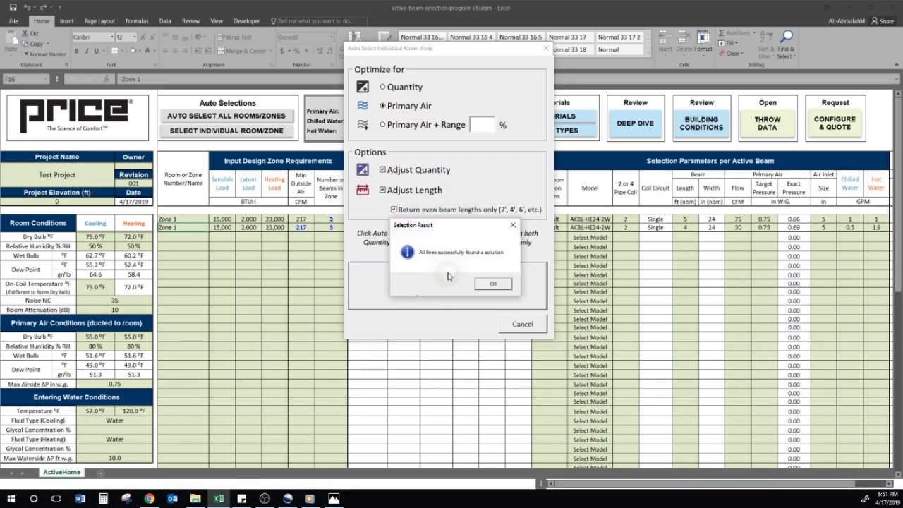
left_click(491, 284)
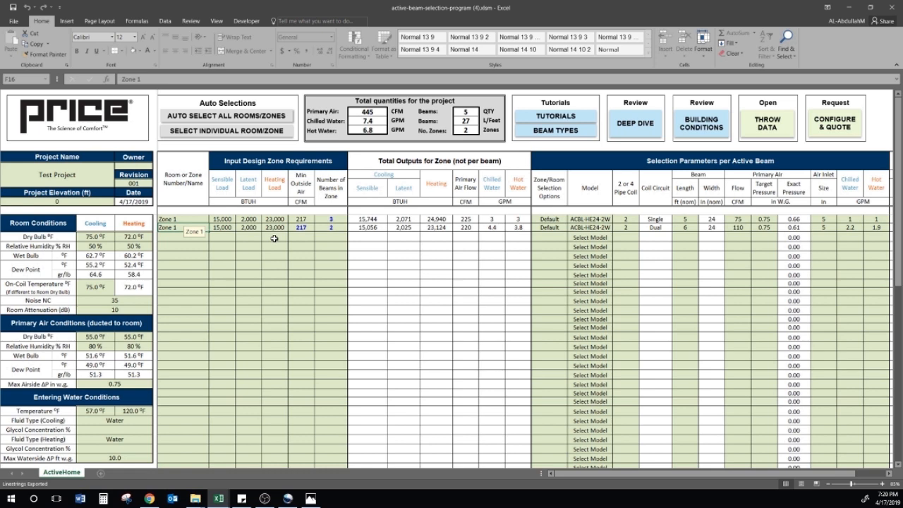
Switch to the APT Exercise workbook and copy all office zone tags with their sensible and latent cooling loads, from Zone 1 down
mouse_move(218, 497)
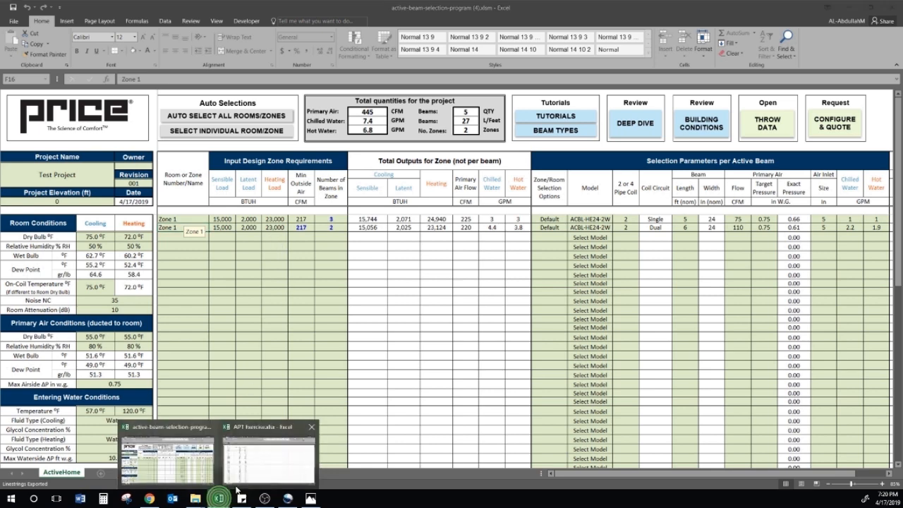
left_click(250, 475)
left_click_drag(92, 128, 215, 130)
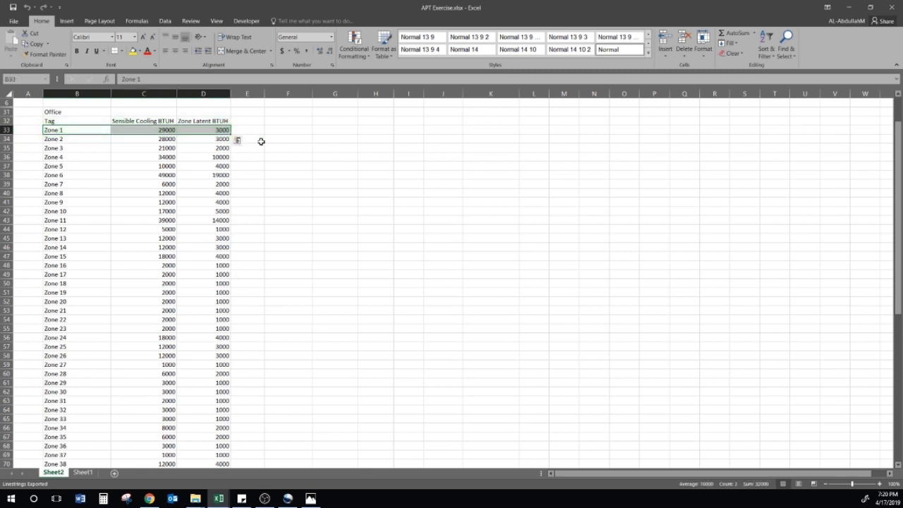
key("ctrl+shift+Down")
right_click(204, 162)
left_click(220, 178)
scroll(217, 175, "up", 2)
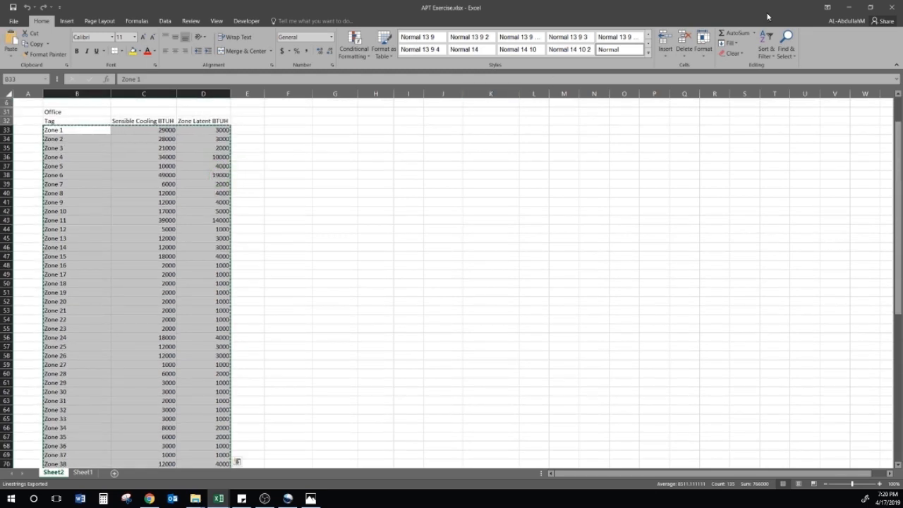
Paste the copied zones as values only from the first zone row of the beam selection workbook and clear the leftover heating loads
left_click(845, 7)
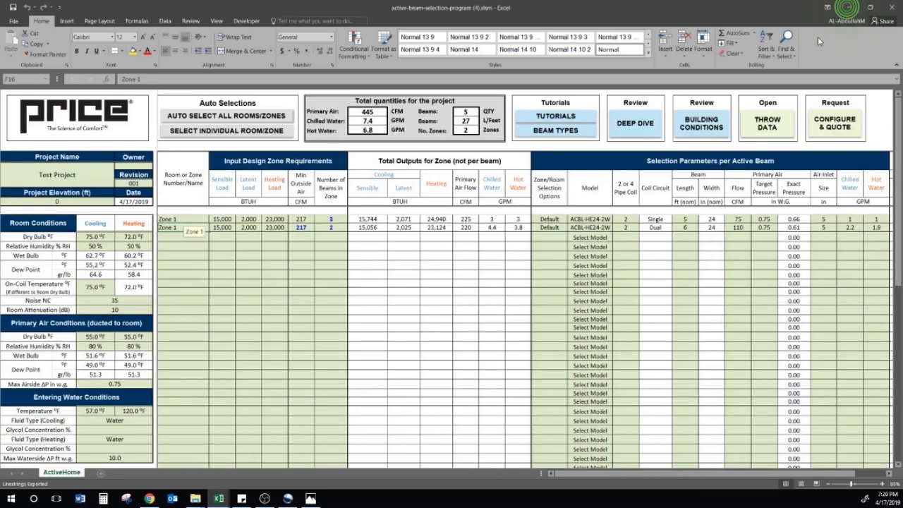
left_click(174, 219)
right_click(175, 218)
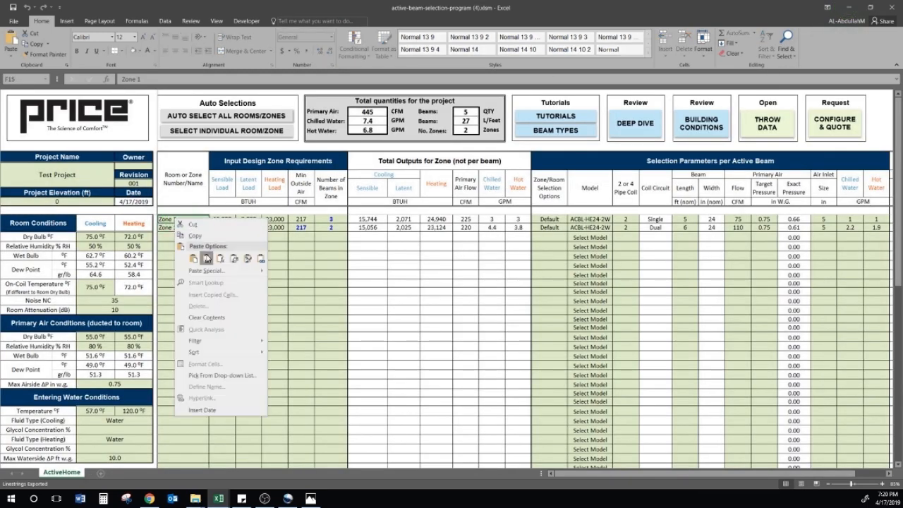
left_click(206, 259)
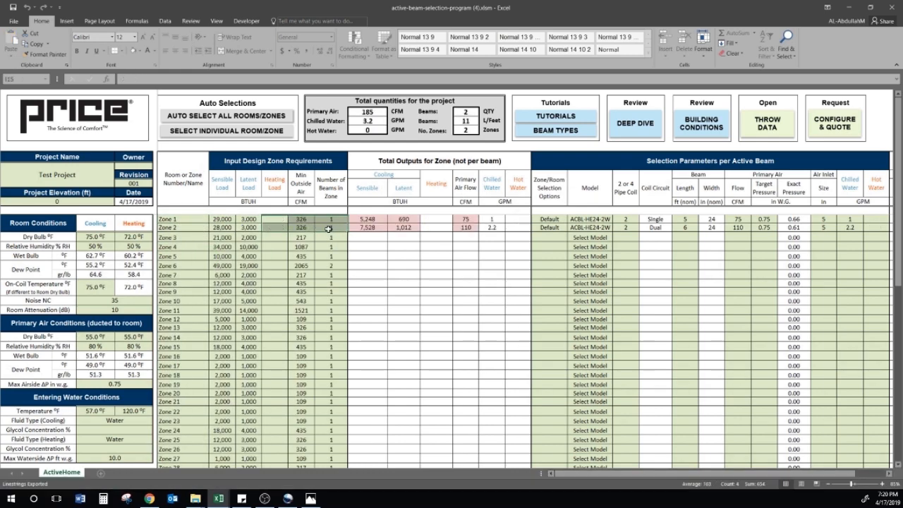
Copy Zone 2's beam model ACBL-HE24-2W to all remaining zones, Zone 3 through Zone 45
left_click(587, 227)
right_click(587, 227)
left_click(610, 244)
left_click_drag(587, 237, 590, 394)
right_click(590, 394)
left_click(610, 224)
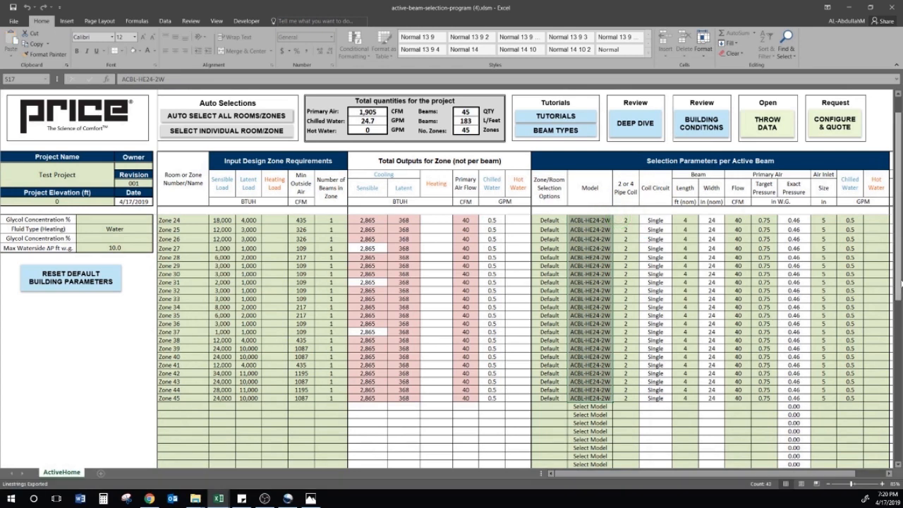
Auto-select beams for all zones, optimizing for Quantity and returning even beam lengths only
scroll(261, 234, "up", 8)
left_click(192, 227)
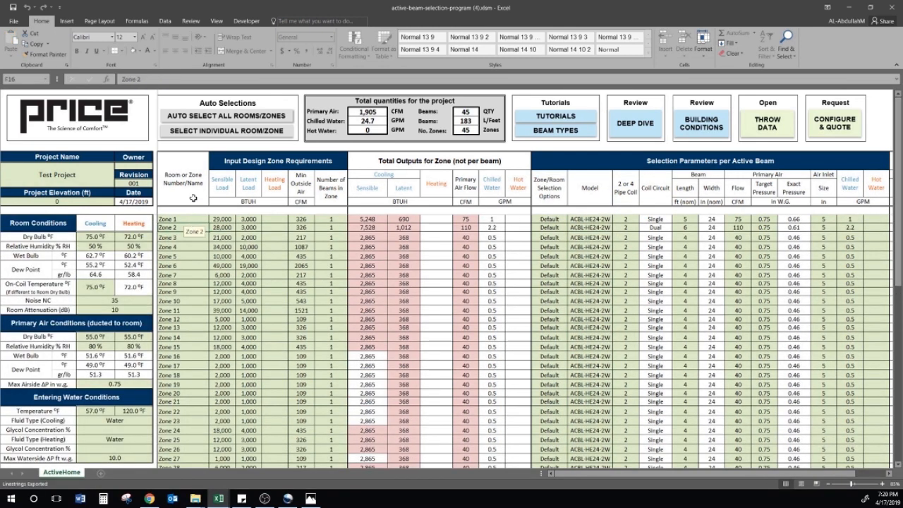
left_click(220, 116)
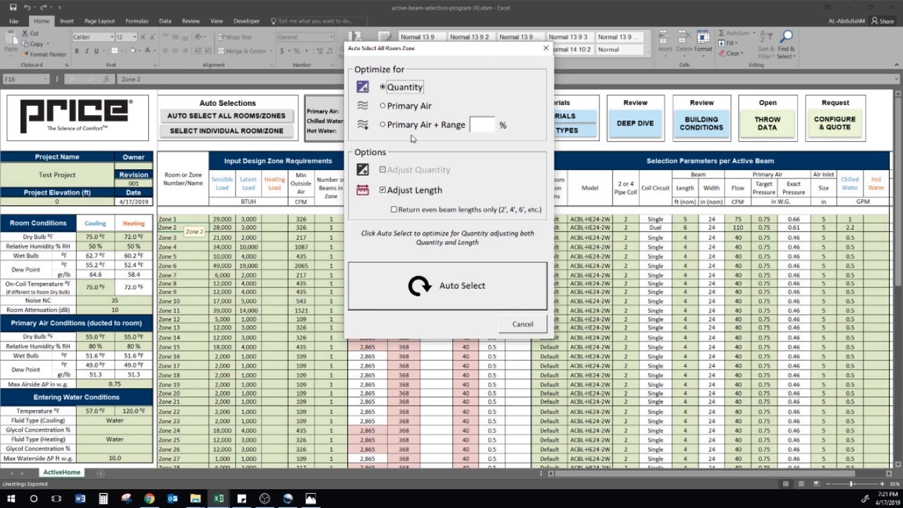
left_click(434, 211)
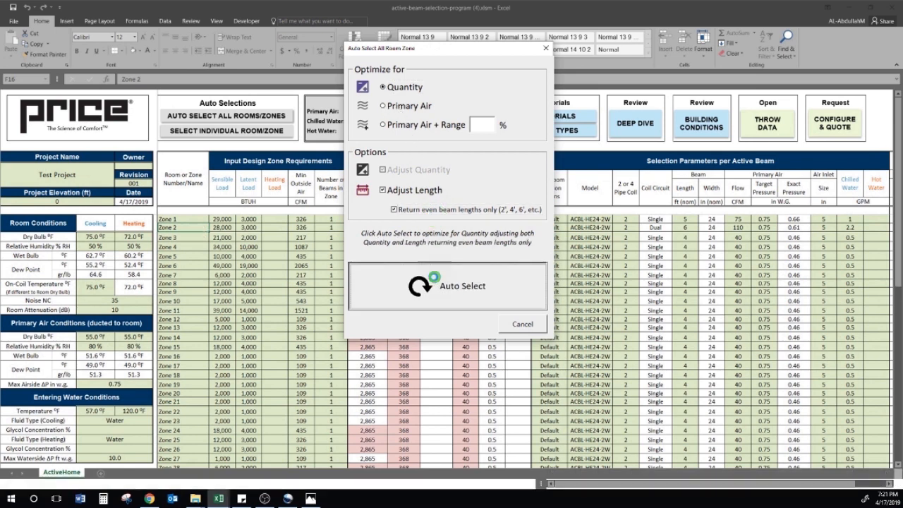
left_click(433, 277)
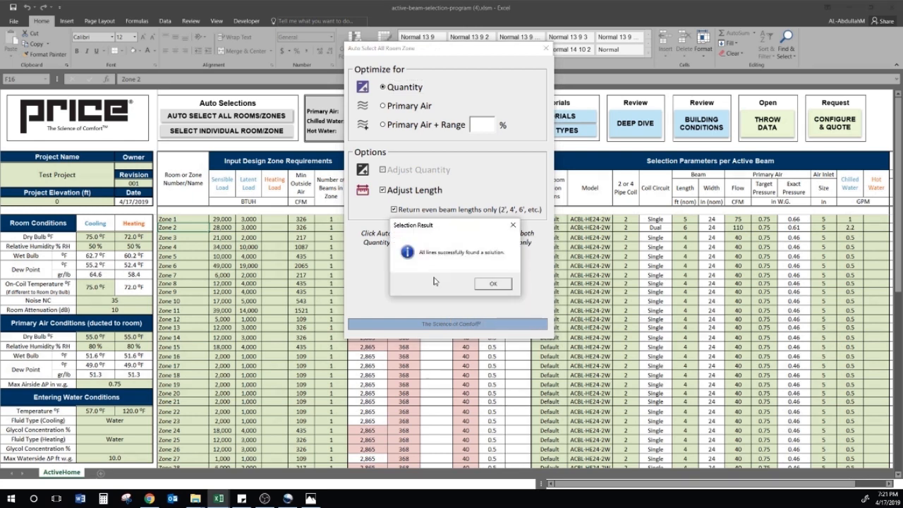
left_click(492, 283)
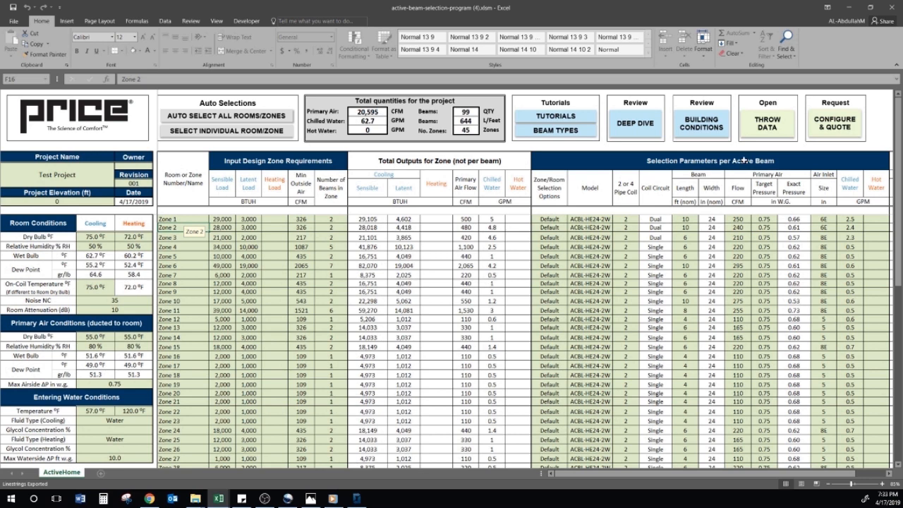
Review the throw data and Zone 1's room dimensions throw diagram, and return to the selections
left_click(778, 131)
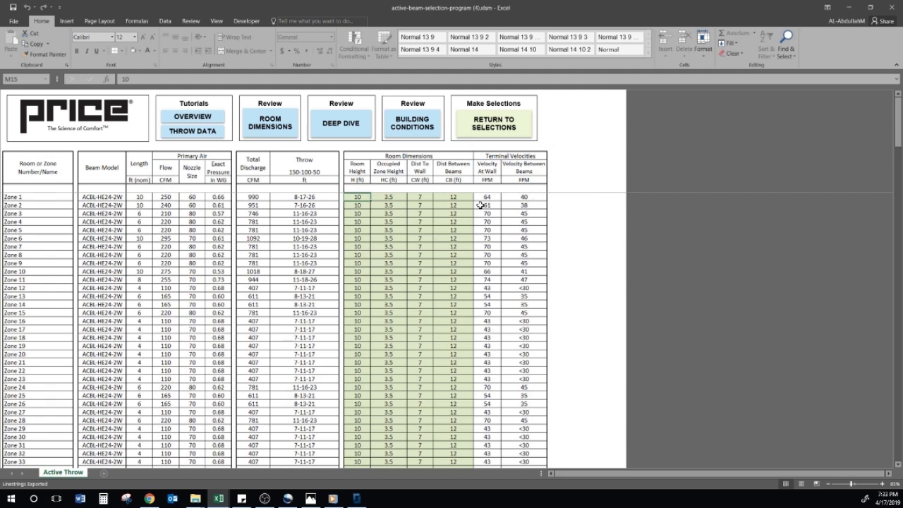
left_click(272, 132)
left_click_drag(252, 194, 785, 126)
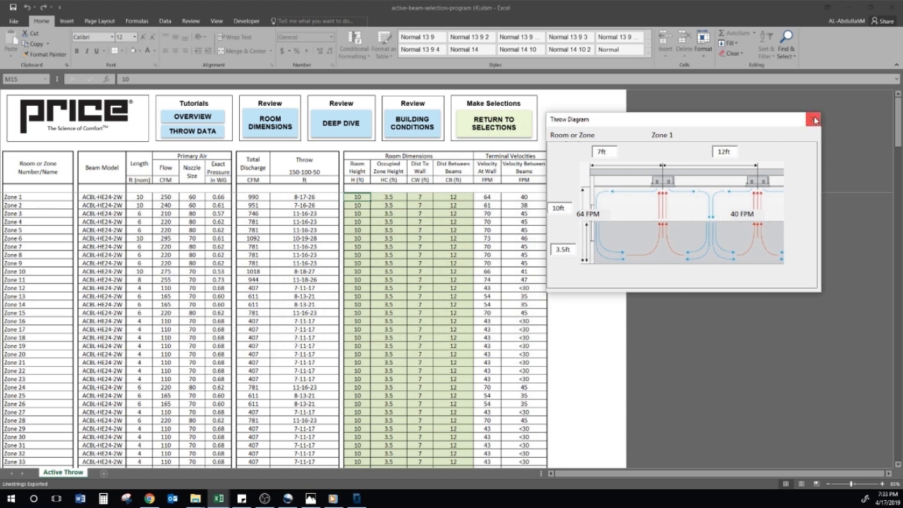
left_click(815, 121)
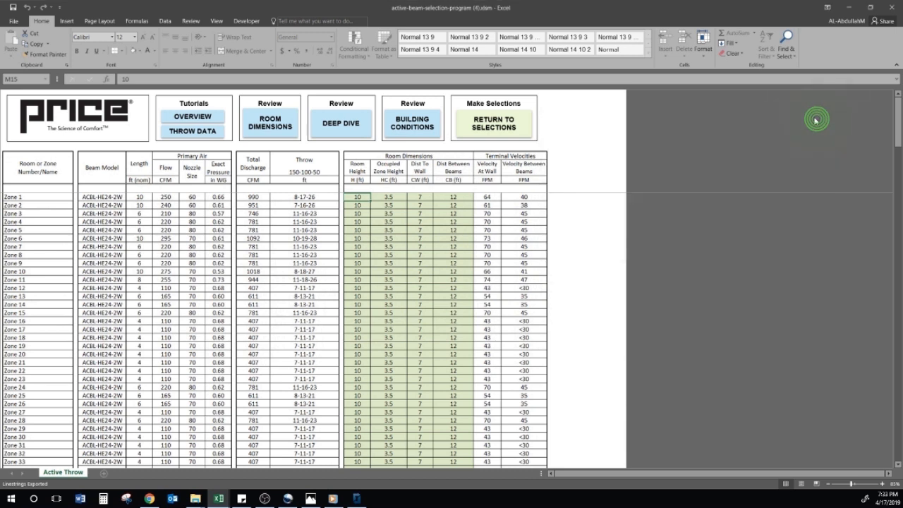
left_click(515, 138)
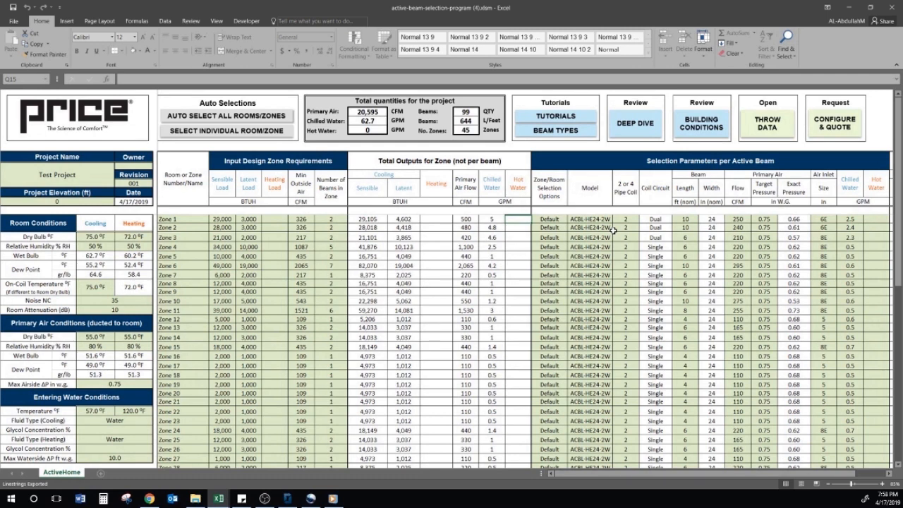
Create the All-in-One import file from the configure and quote sheet and save it to the Desktop under the proposed Linestrings name
left_click(839, 128)
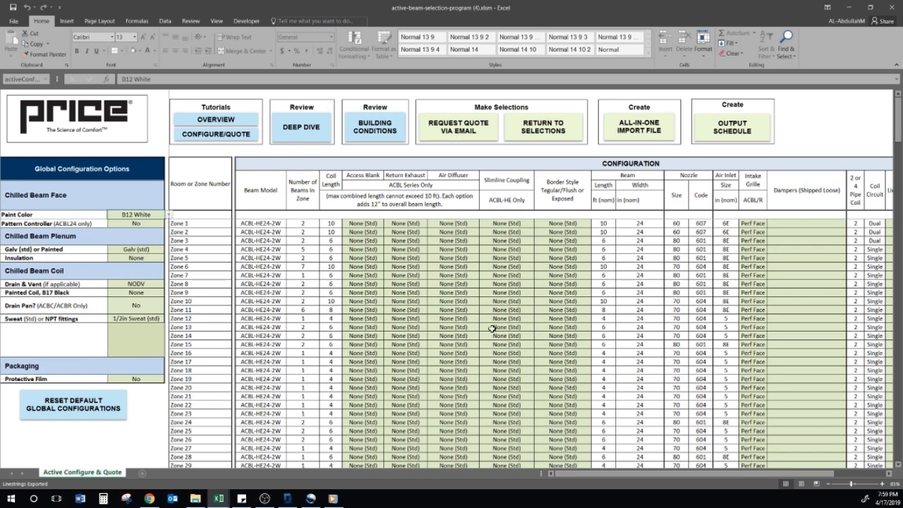
left_click(657, 131)
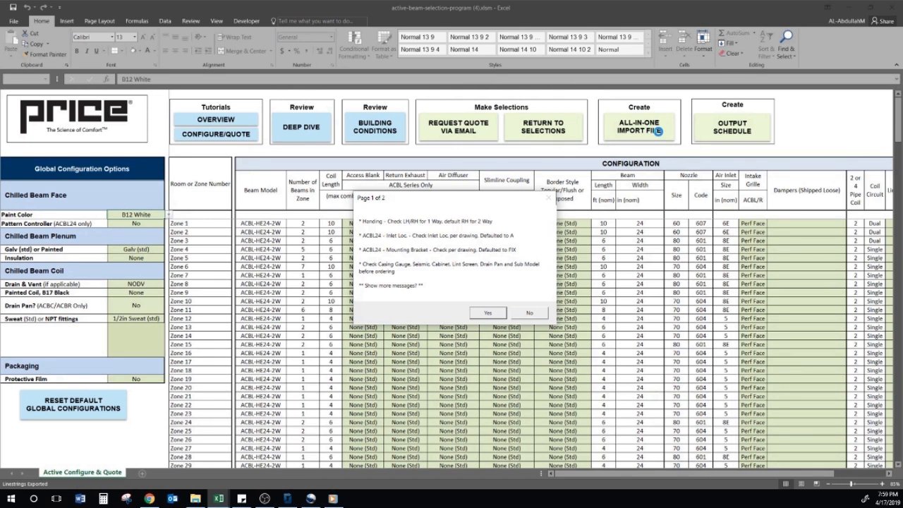
left_click(478, 314)
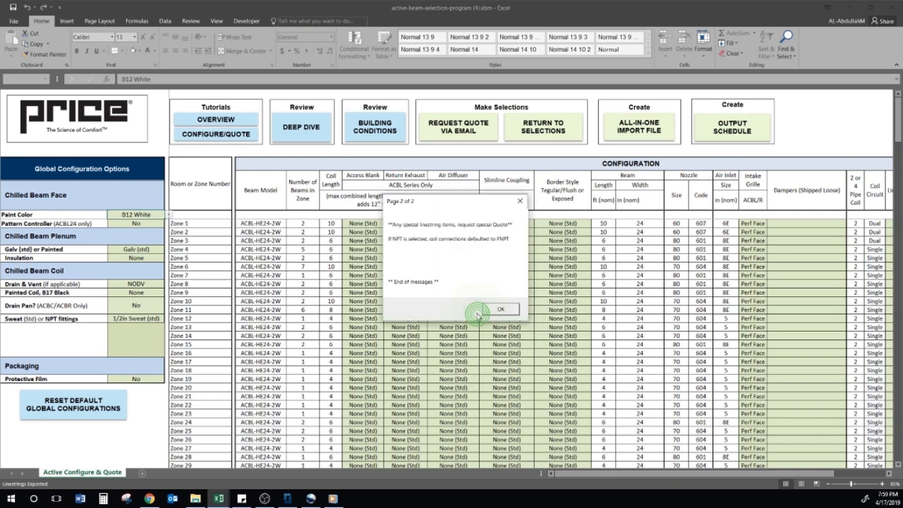
left_click(498, 310)
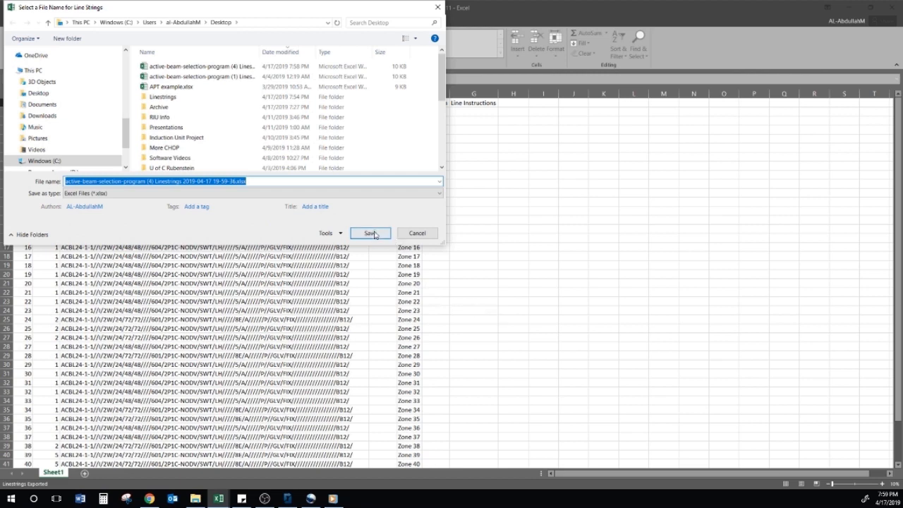
left_click(372, 233)
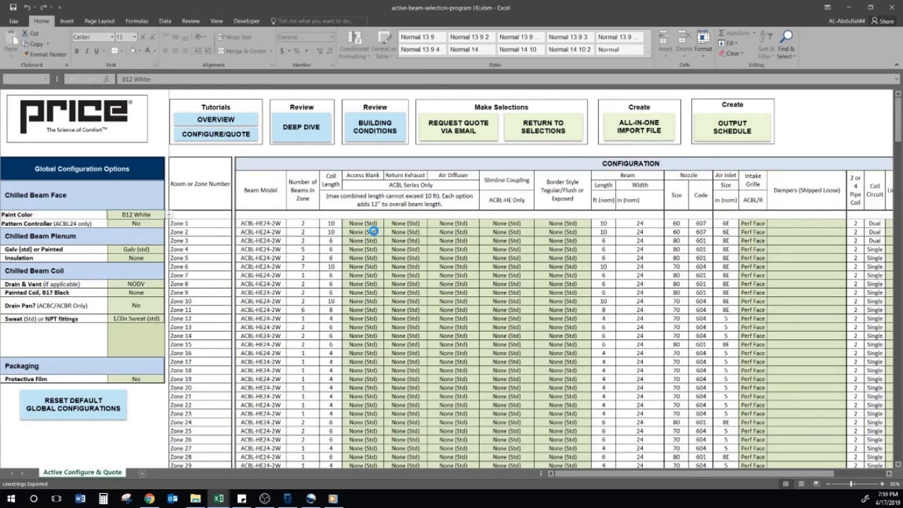
Switch to All-In-One and import the schedule items from the Linestrings Excel file in the Desktop's Linestrings folder
left_click(287, 498)
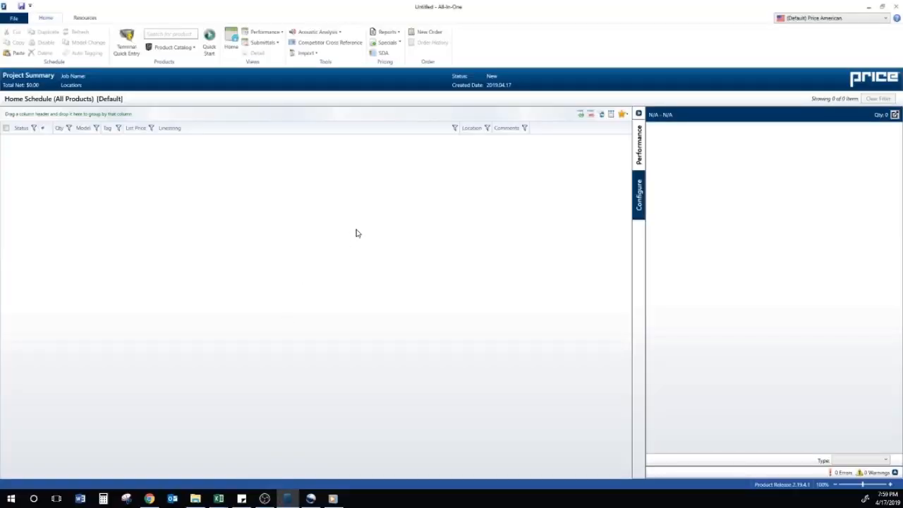
left_click(305, 53)
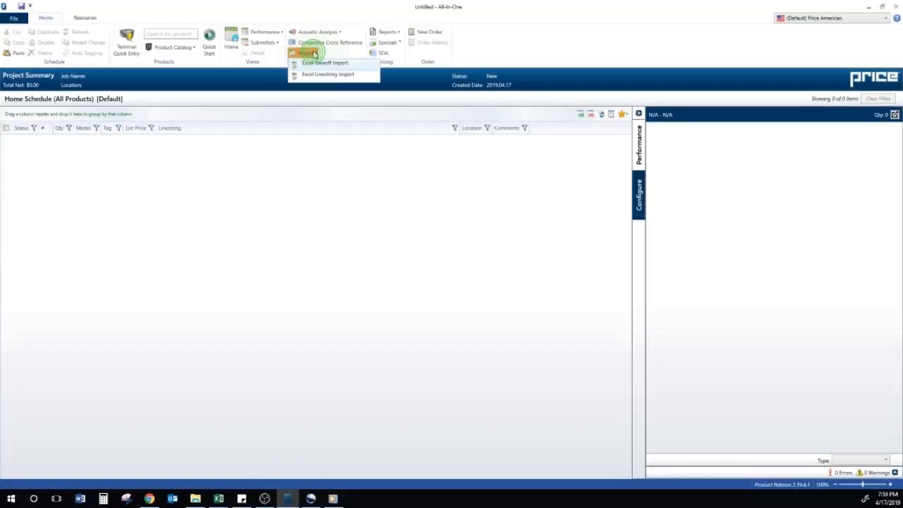
left_click(327, 74)
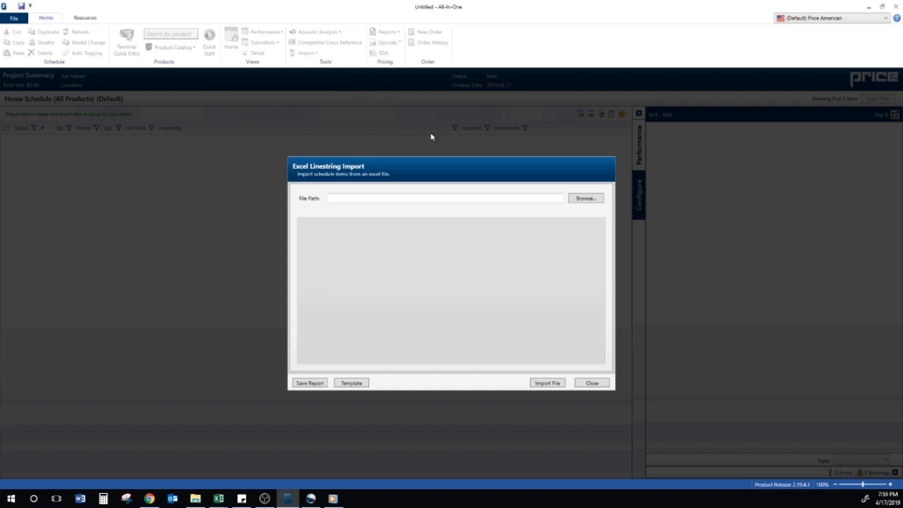
left_click(573, 198)
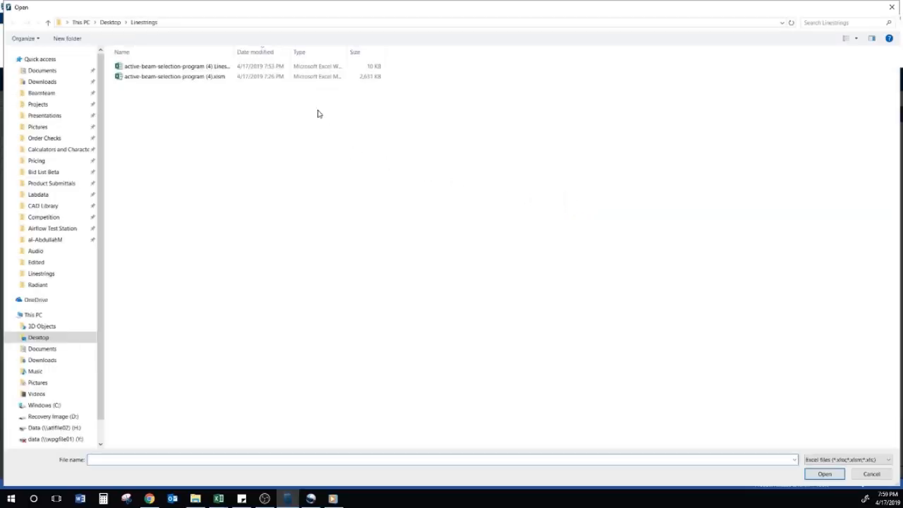
left_click(303, 66)
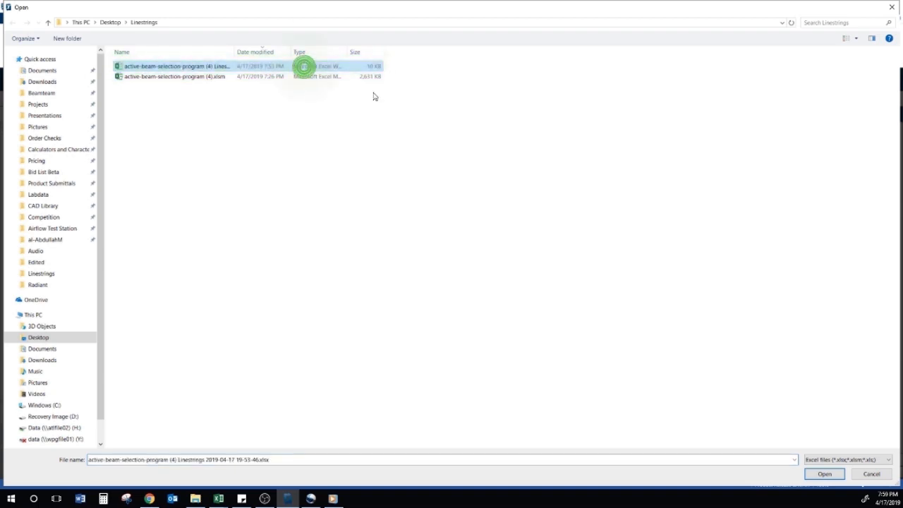
left_click(825, 475)
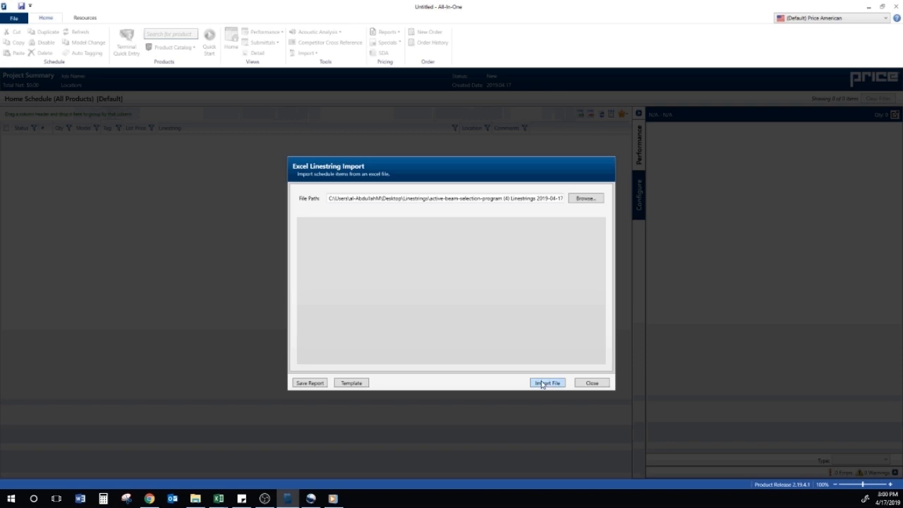
left_click(542, 383)
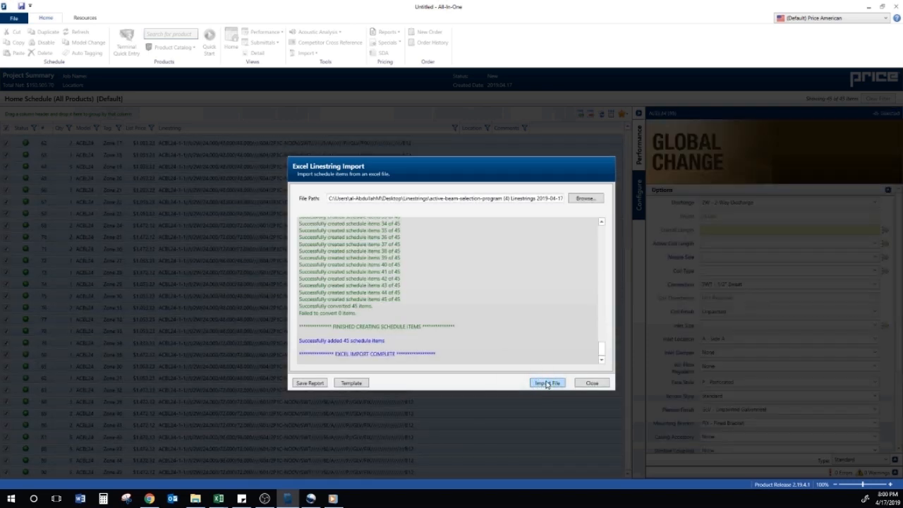
left_click(591, 383)
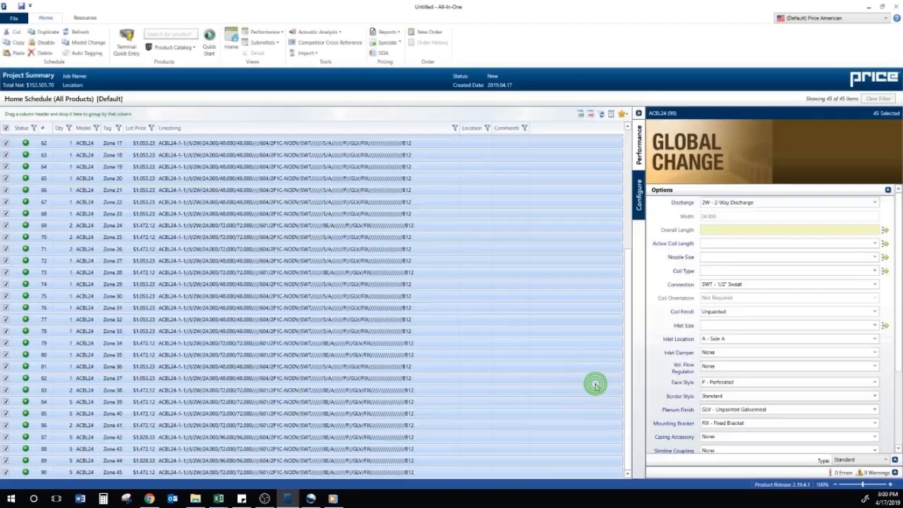
Examine the Active Coil Length and Inlet Location options of the Zone 21 beam
left_click(456, 194)
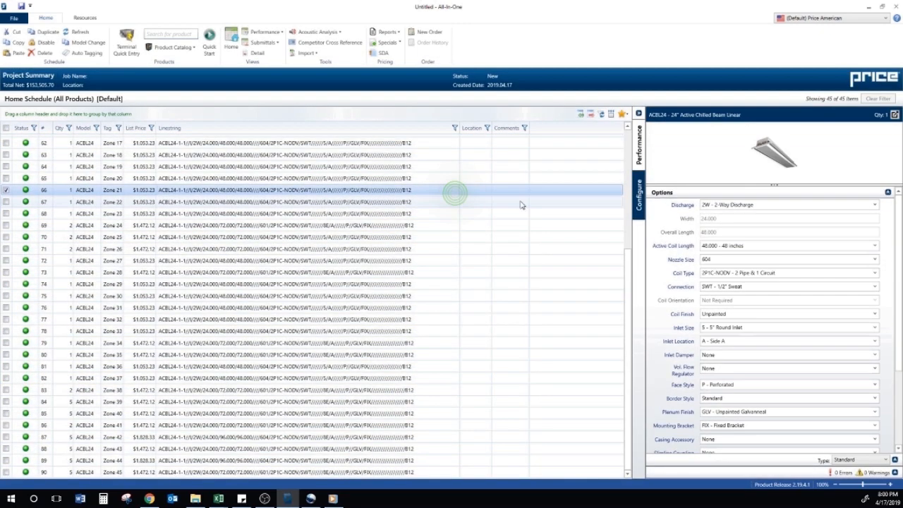
left_click(874, 246)
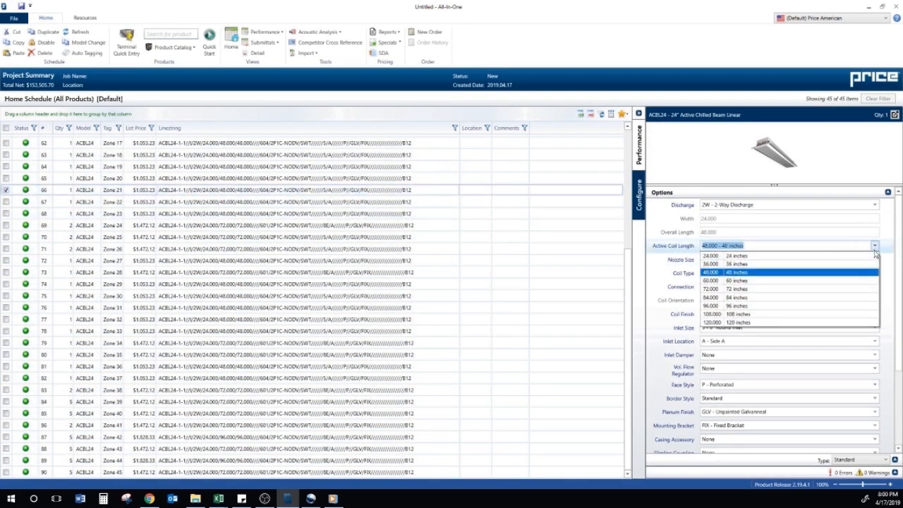
left_click(875, 246)
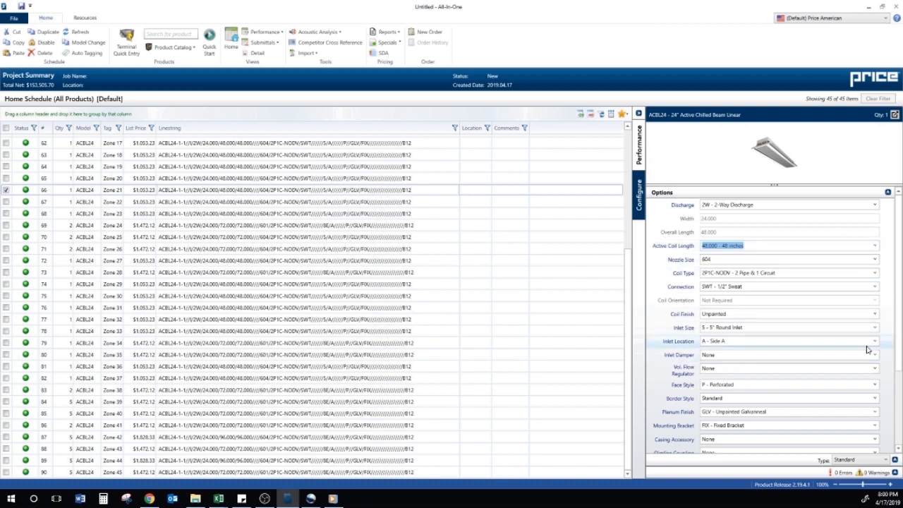
left_click(874, 342)
left_click(878, 343)
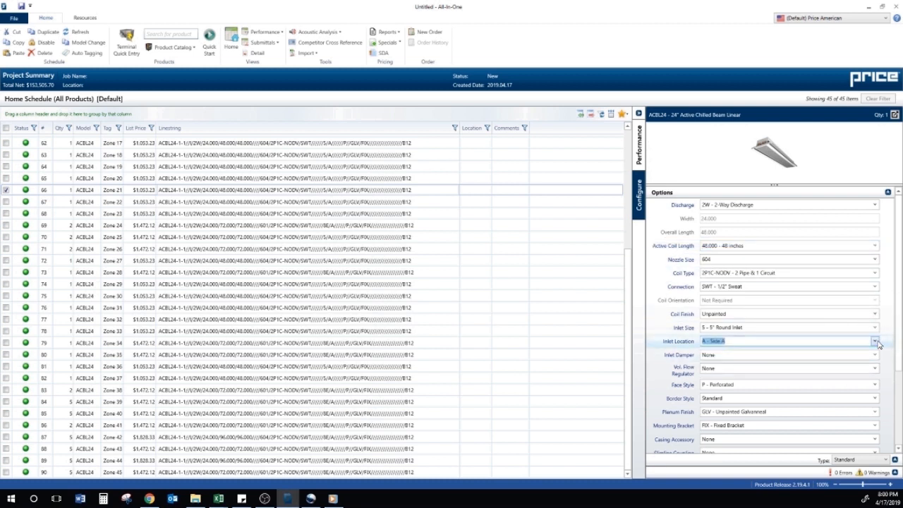
left_click(864, 342)
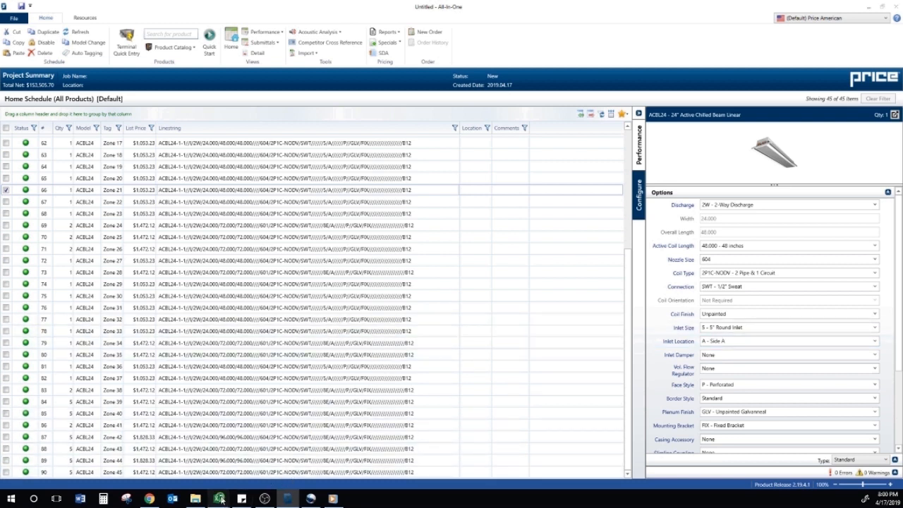
Switch back to the active-beam-selection-program workbook in Excel and create the output schedule
mouse_move(221, 499)
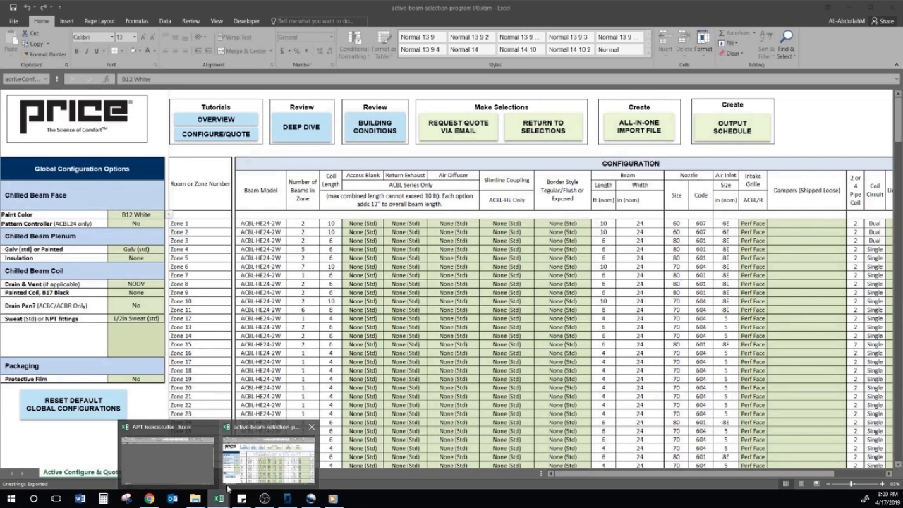
left_click(228, 479)
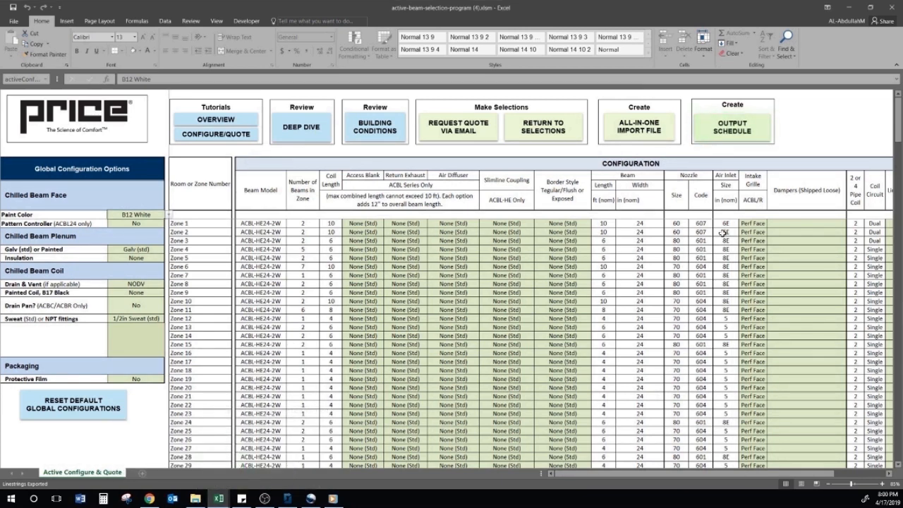
left_click(755, 129)
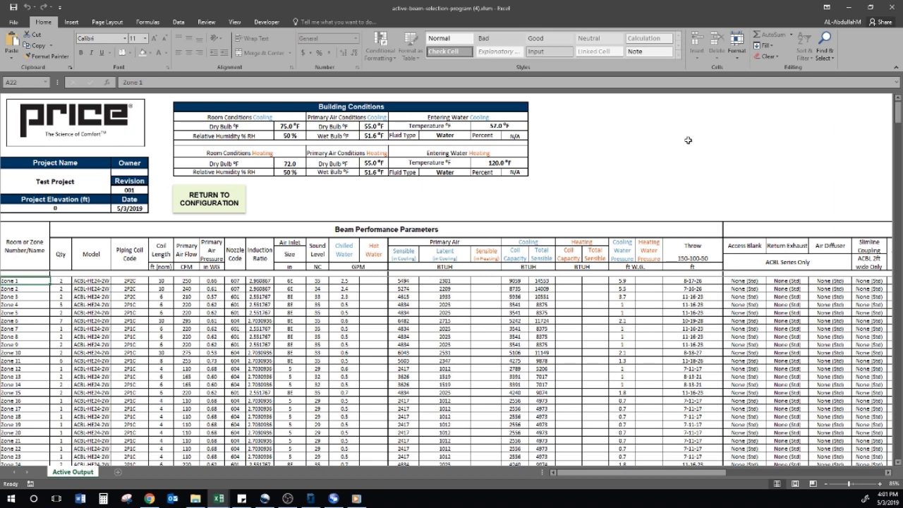
Select the output schedule from cell A1 through the Throw column and notes, and choose Microsoft Print to PDF as its printer
left_click_drag(2, 98, 716, 466)
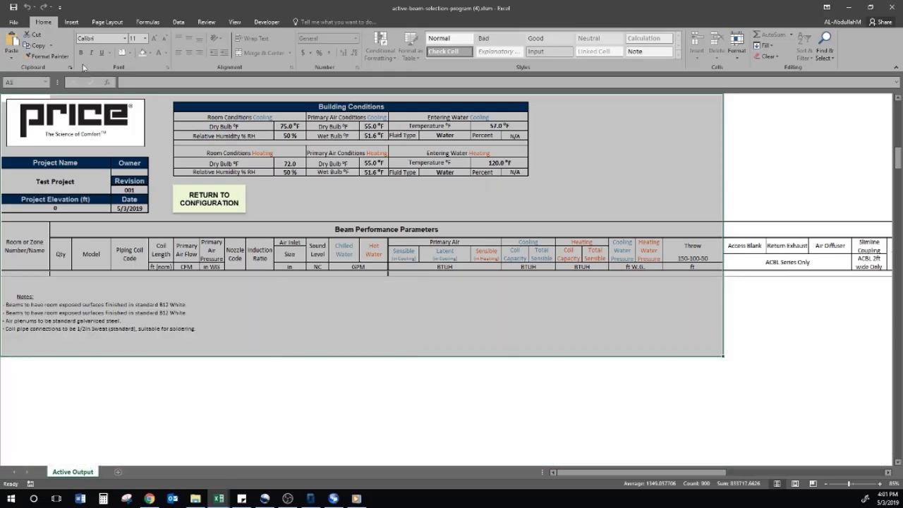
left_click(13, 21)
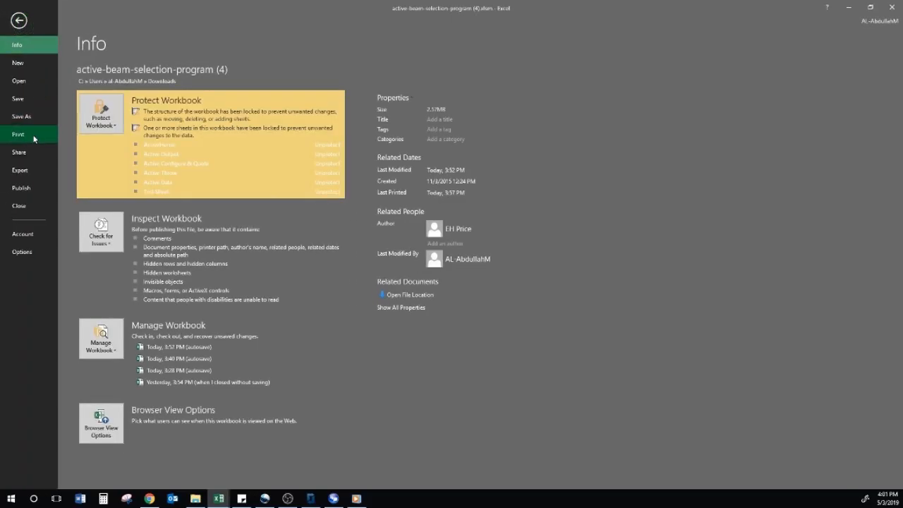
left_click(33, 134)
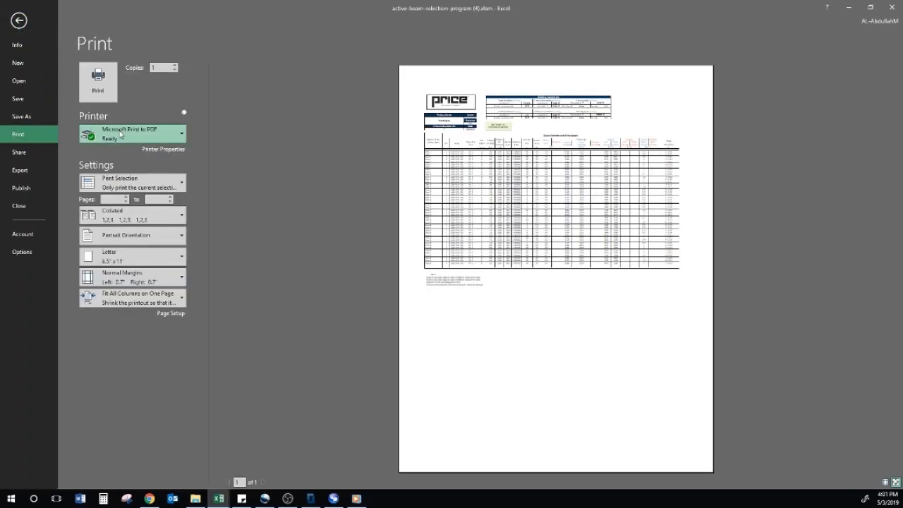
left_click(124, 134)
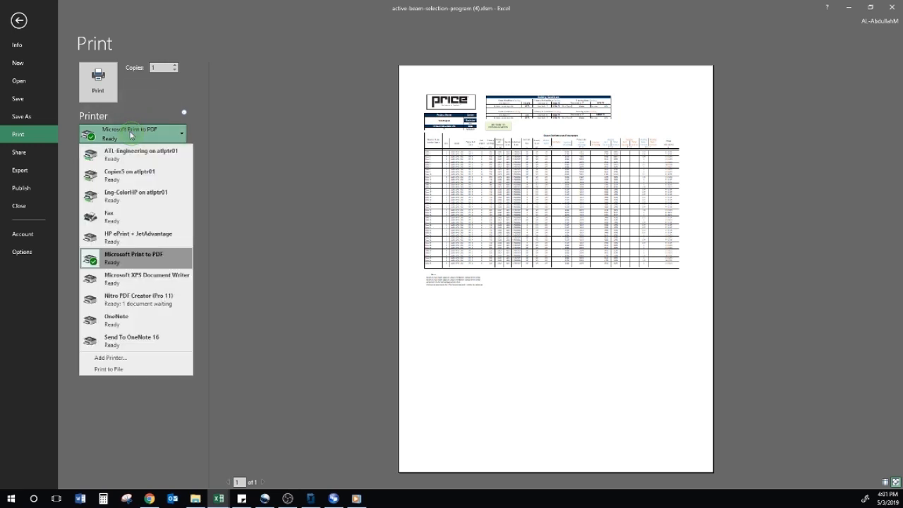
left_click(131, 258)
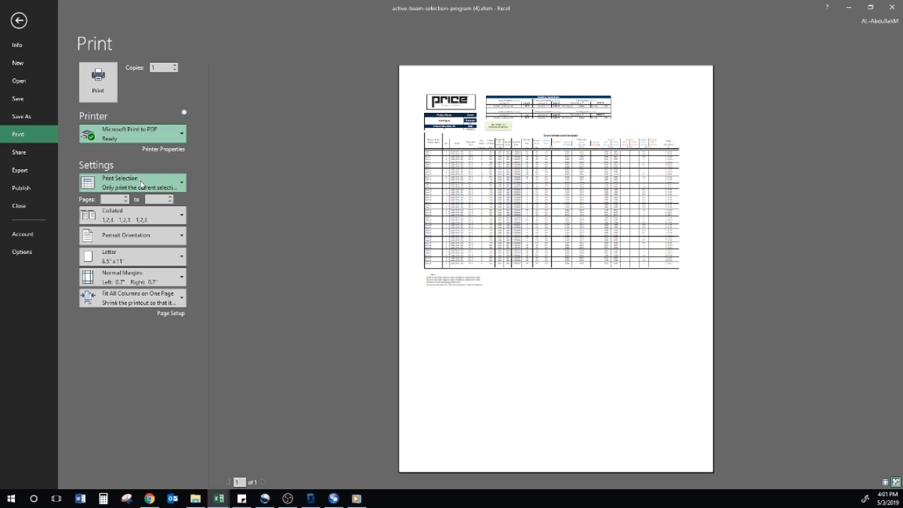
Review the print area, scaling and paper size options, keeping Print Selection, Fit All Columns on One Page and Letter
left_click(140, 184)
left_click(140, 184)
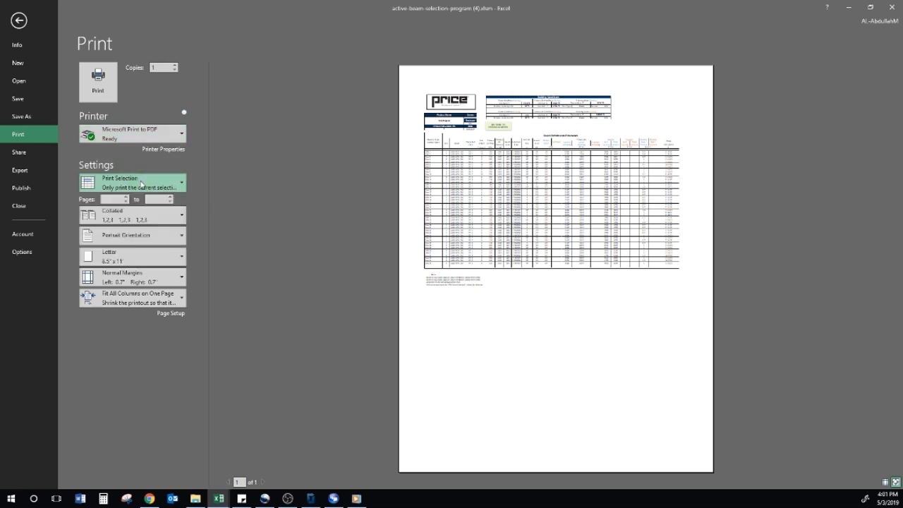
left_click(126, 304)
left_click(121, 365)
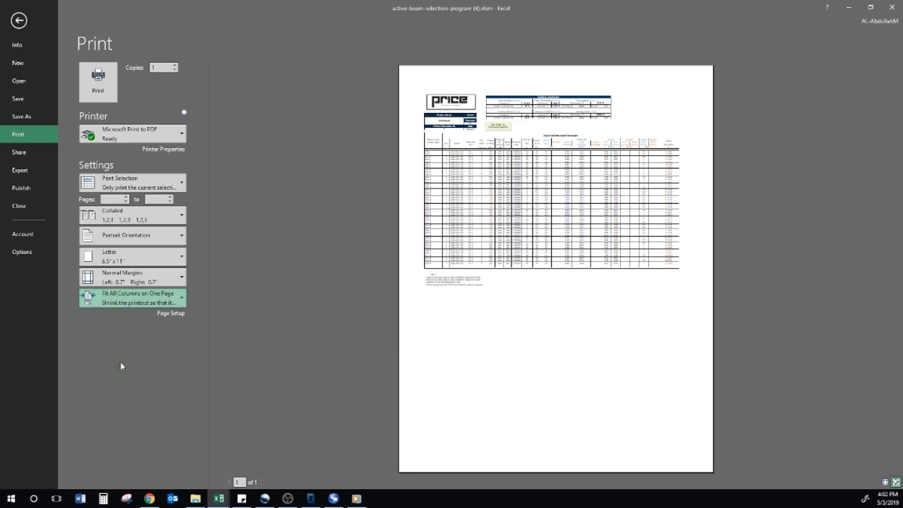
left_click(151, 258)
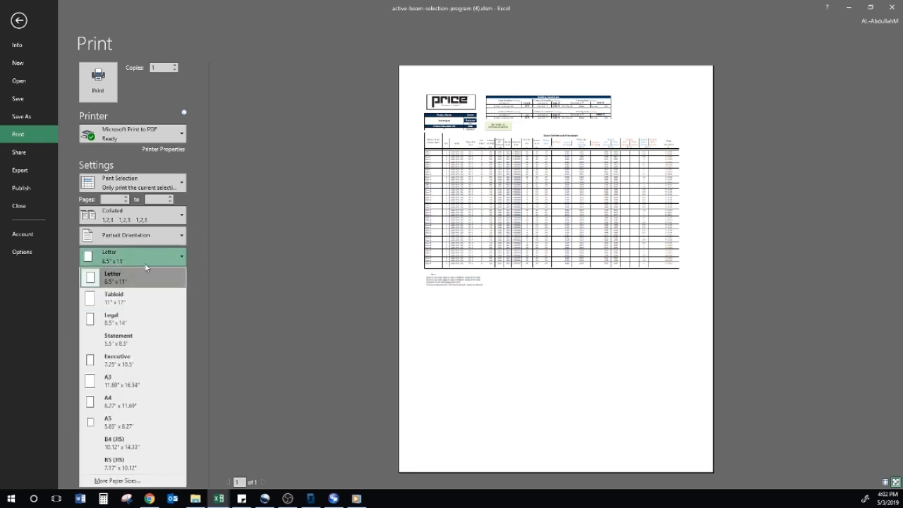
left_click(140, 259)
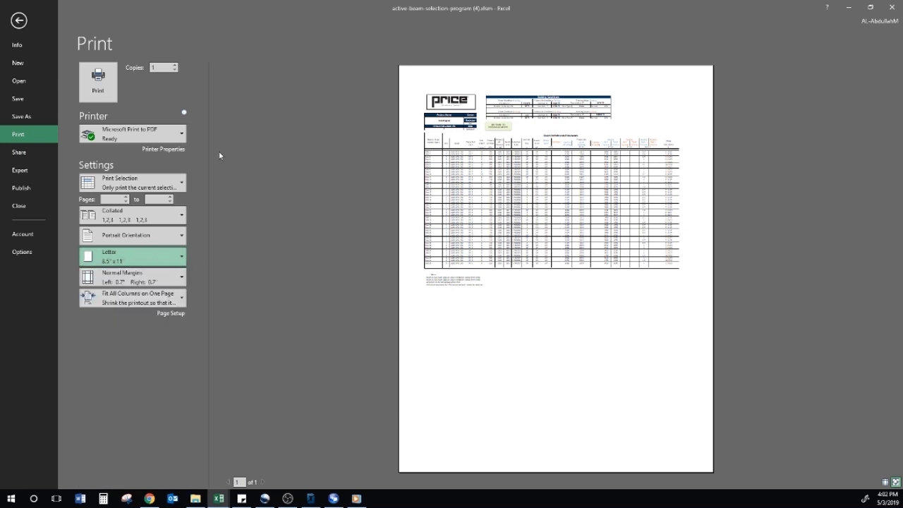
Print the selected schedule to Schedule.pdf in the Linestrings folder, replacing the existing file
left_click(115, 83)
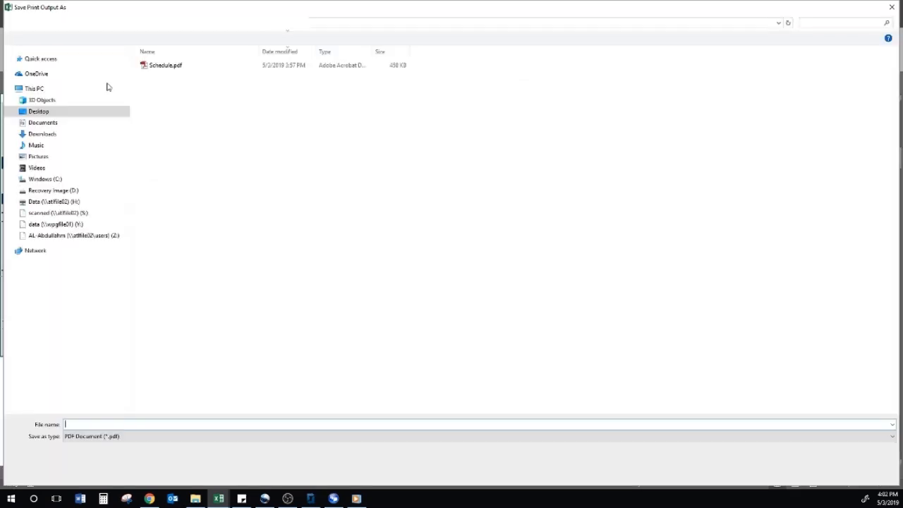
left_click(157, 65)
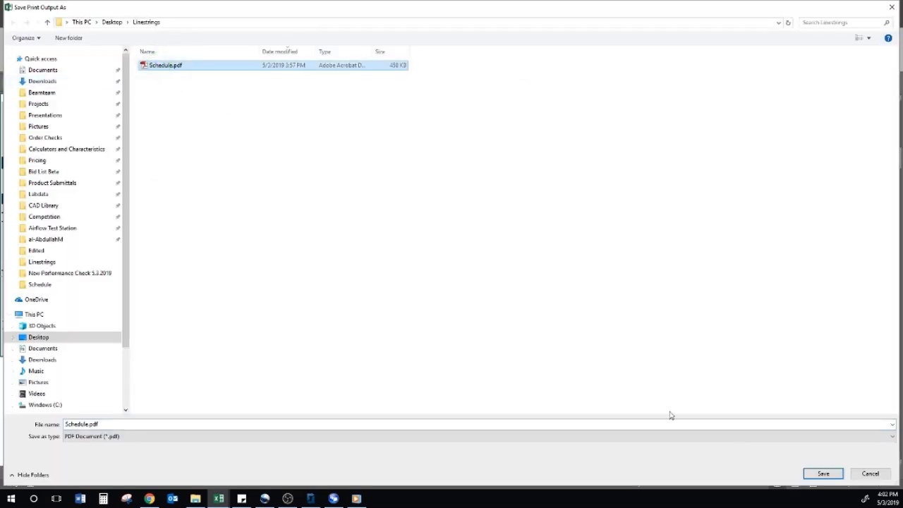
left_click(825, 473)
left_click(472, 251)
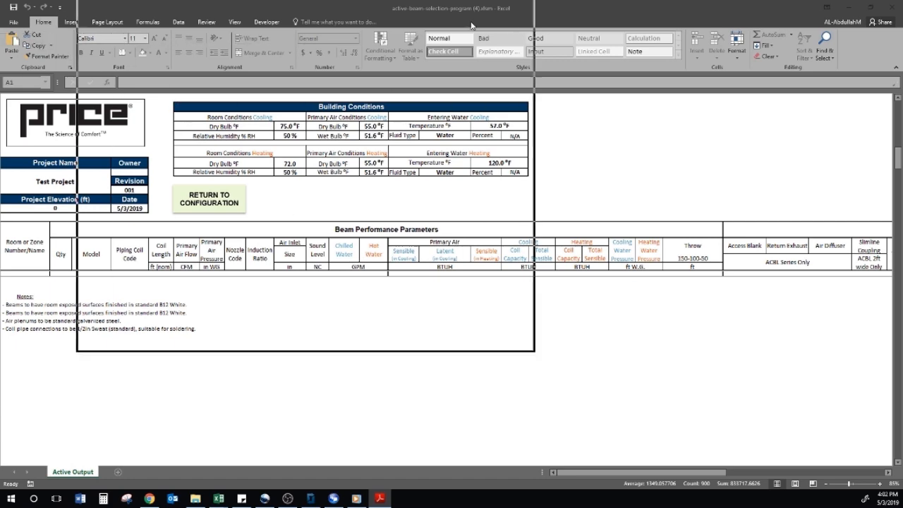
Review the beam performance table and notes in Schedule.pdf, and close the document
scroll(395, 257, "down", 5)
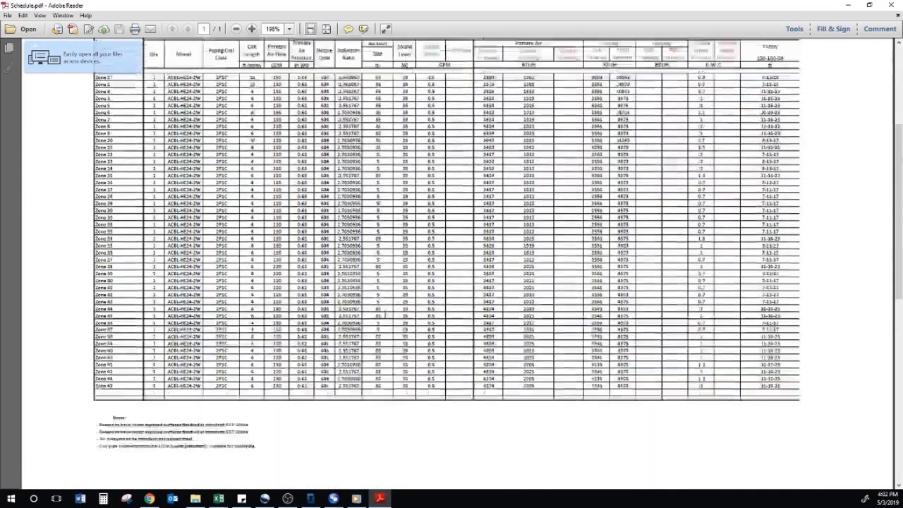
scroll(388, 296, "up", 5)
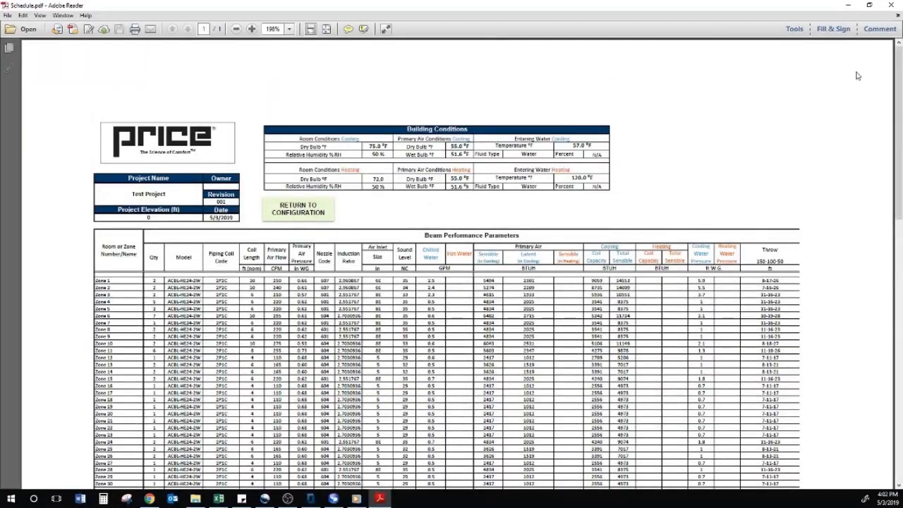
left_click(888, 5)
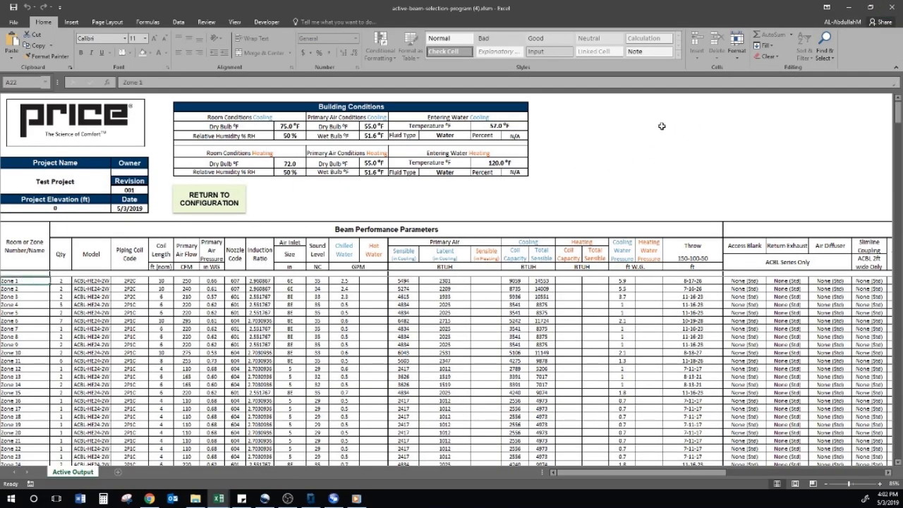
Copy the output schedule from cell A1 through the Throw column, including the notes below the table
left_click(5, 96)
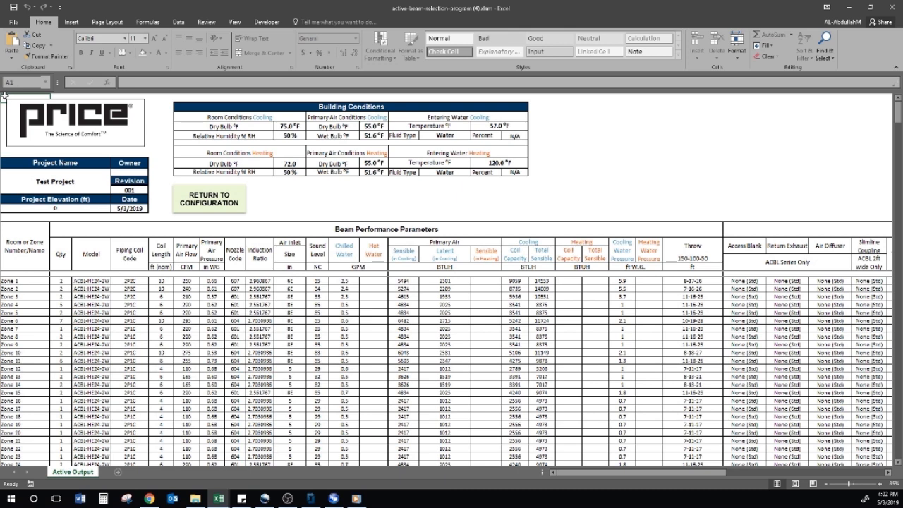
left_click_drag(5, 96, 723, 449)
right_click(502, 134)
left_click(528, 152)
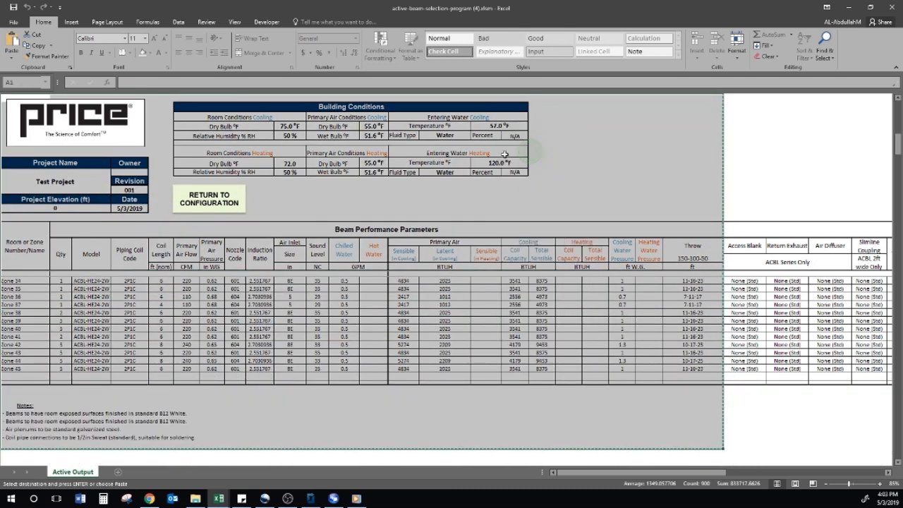
Paste the copied schedule into Sheet3 of the APT Exercise workbook, starting at cell A1
mouse_move(219, 498)
left_click(197, 466)
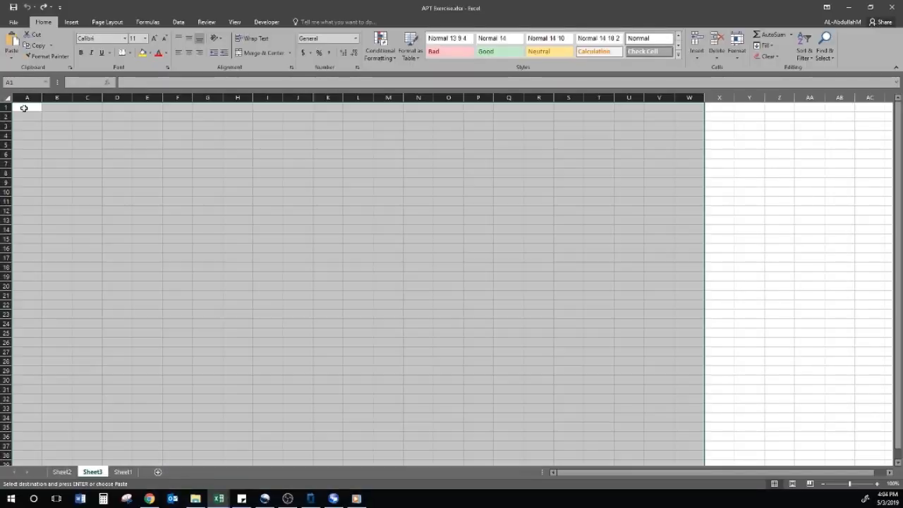
right_click(26, 107)
left_click(44, 149)
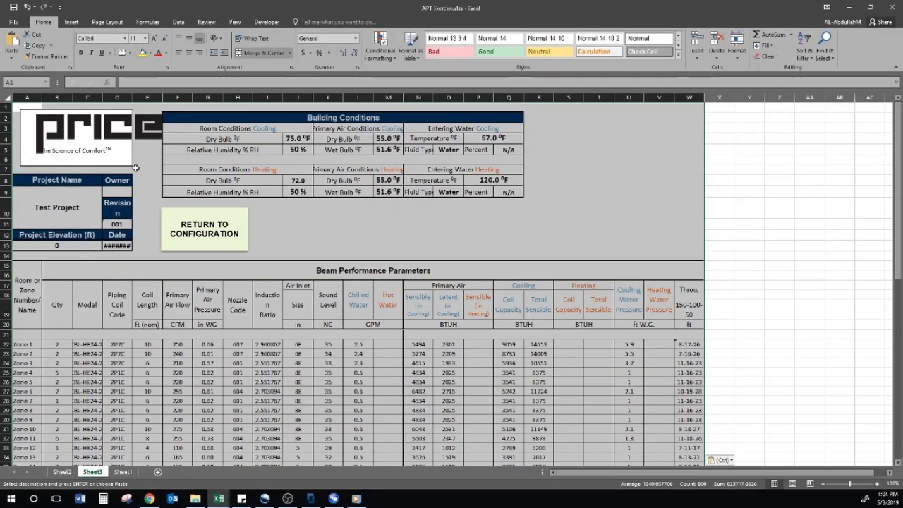
Widen the Room or Zone Number/Name and Model columns of the pasted schedule until their text is fully readable
left_click(139, 161)
left_click_drag(43, 98, 67, 97)
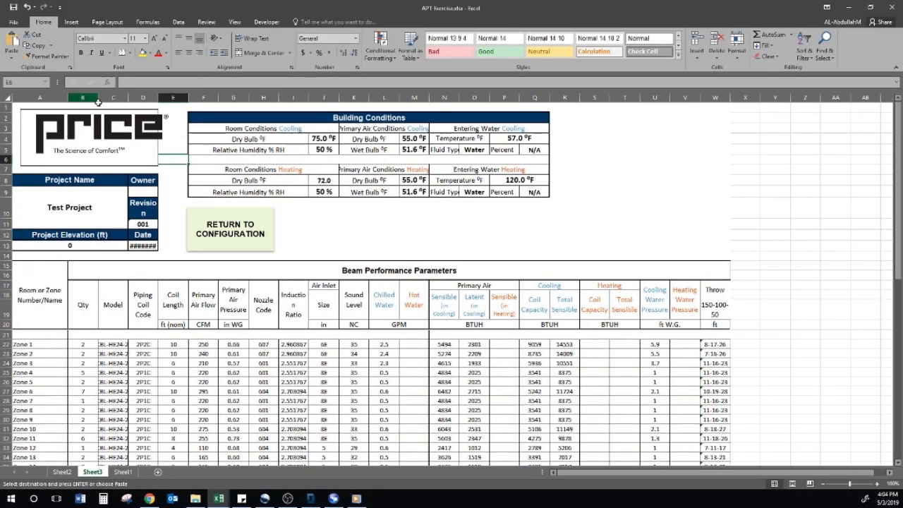
left_click_drag(128, 97, 163, 98)
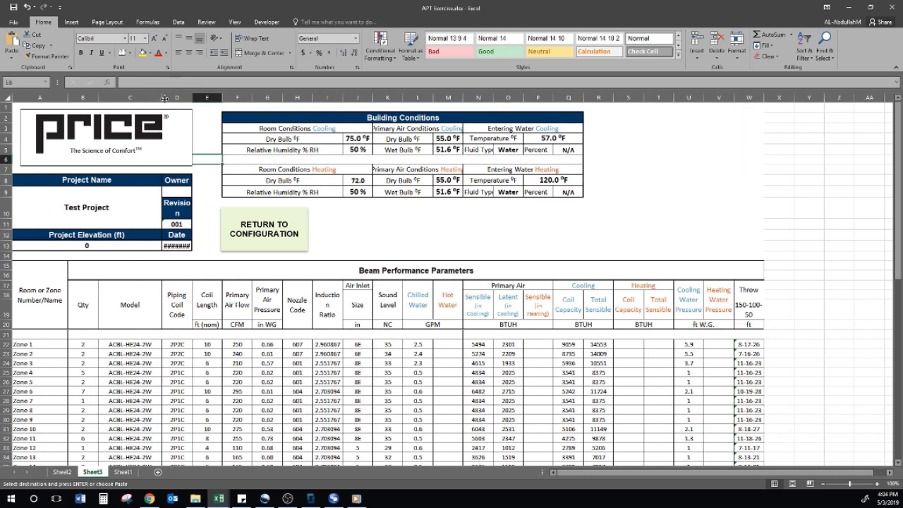
Hide the Heating Water Pressure column and both Heating capacity columns (S and T) in the pasted schedule
left_click(743, 99)
right_click(743, 98)
left_click(746, 221)
right_click(658, 97)
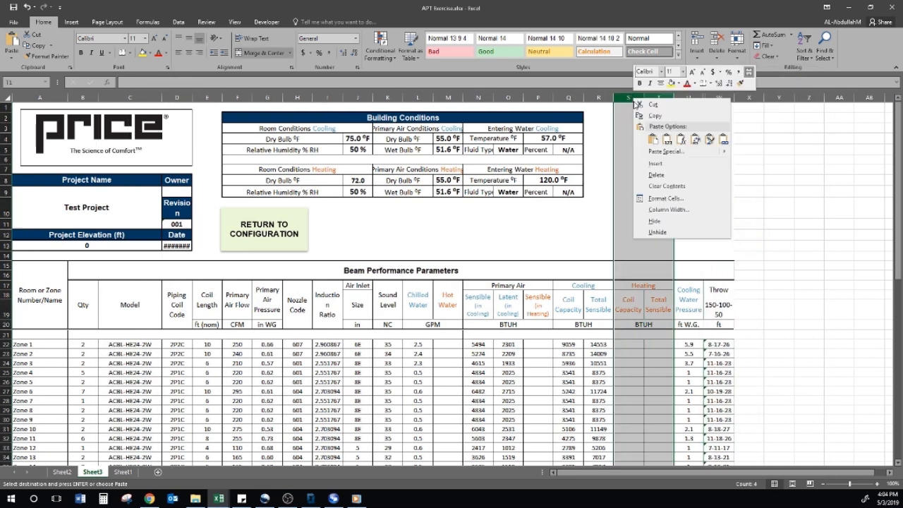
left_click(657, 220)
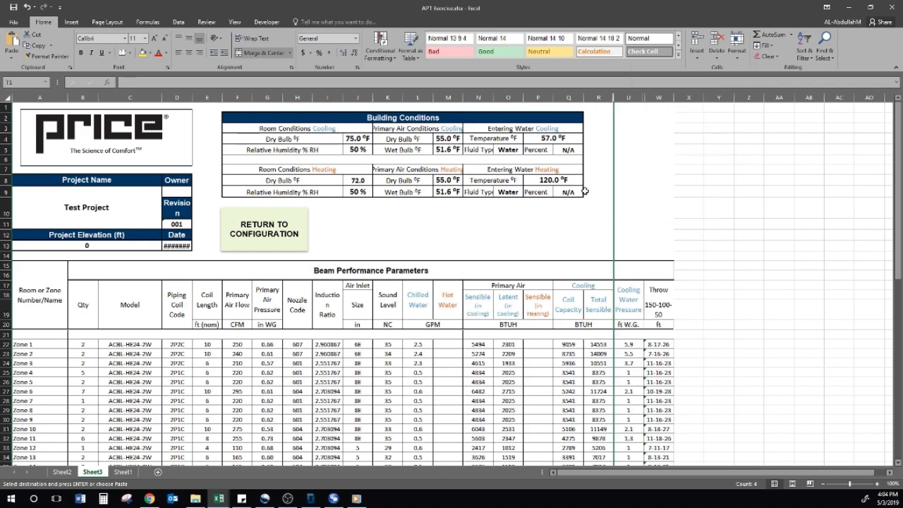
Print the edited schedule on Sheet3 to a single-page PDF named Schedule 2.pdf, check it, and close the document
scroll(616, 336, "down", 5)
scroll(616, 335, "up", 5)
left_click(14, 22)
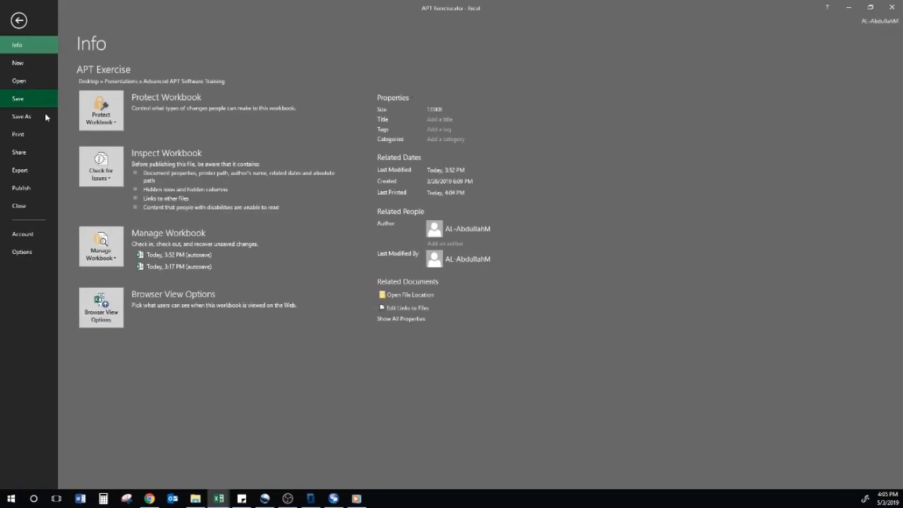
left_click(31, 137)
left_click(128, 134)
left_click(129, 211)
left_click(132, 297)
left_click(131, 368)
left_click(98, 80)
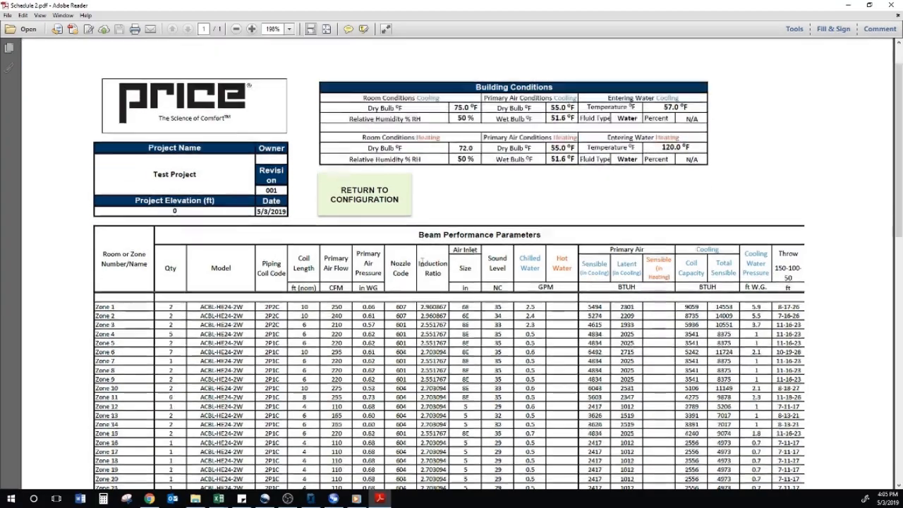
scroll(898, 50, "down", 2)
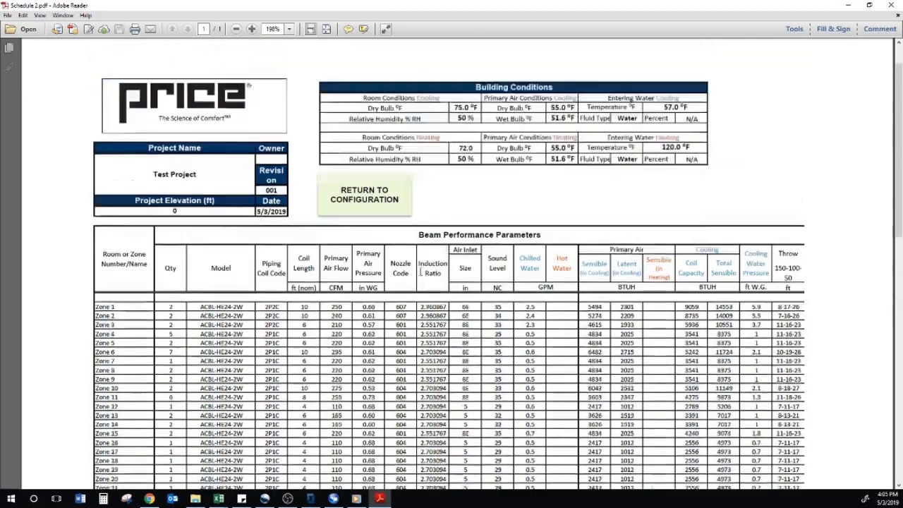
scroll(898, 49, "up", 3)
left_click(890, 5)
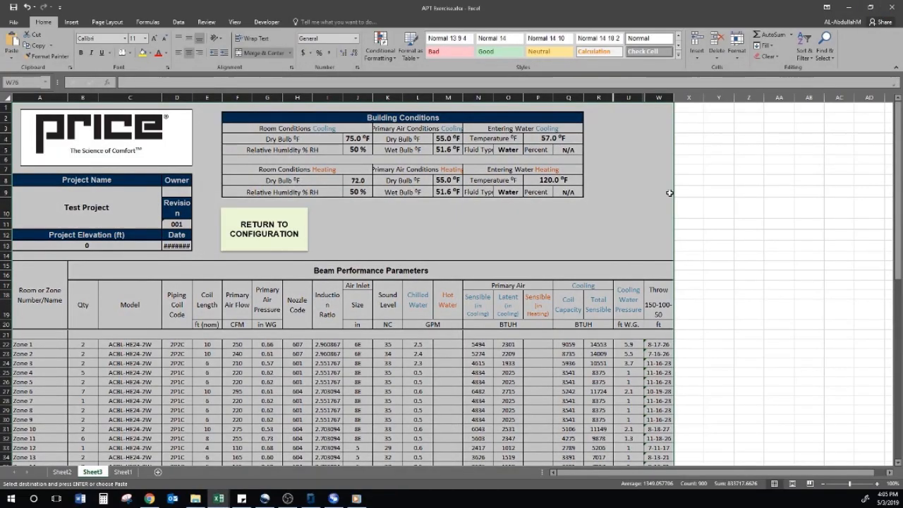
Switch back to the active beam selection program workbook and return from the configuration sheet to the selections
mouse_move(226, 498)
left_click(254, 462)
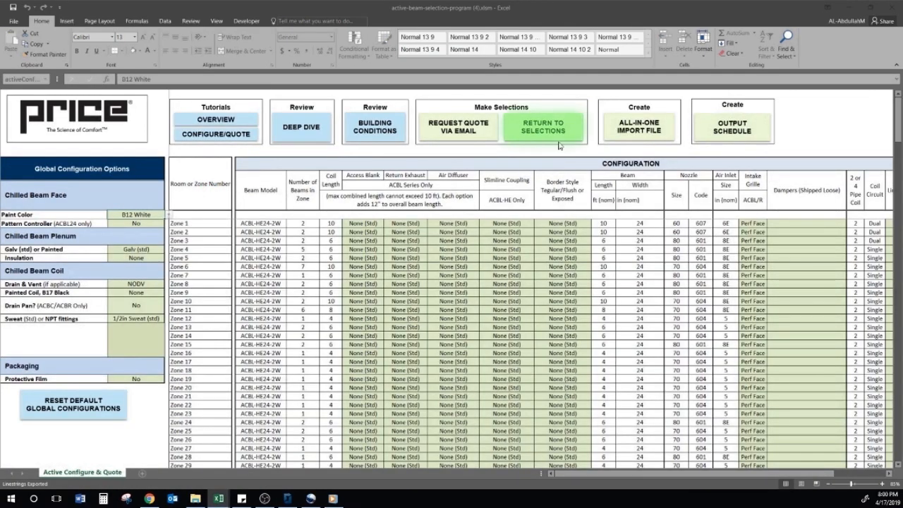
left_click(549, 129)
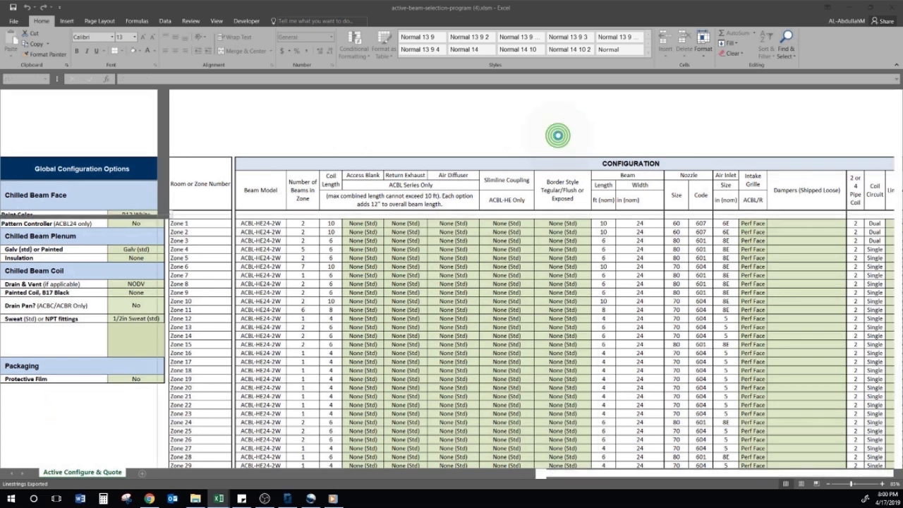